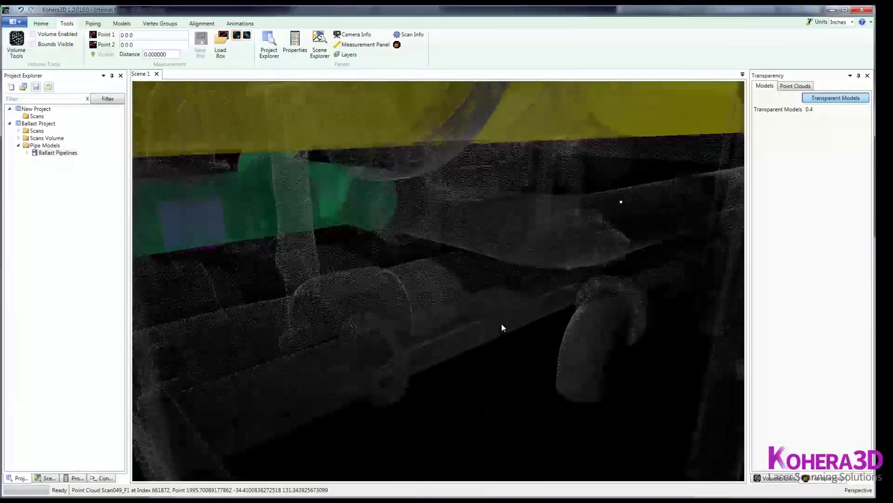
Color the point clouds by scan and set both point cloud transparency alpha values to 1.
{"action": "scroll", "coordinate": [239, 52], "scroll_direction": "up", "scroll_amount": 1}
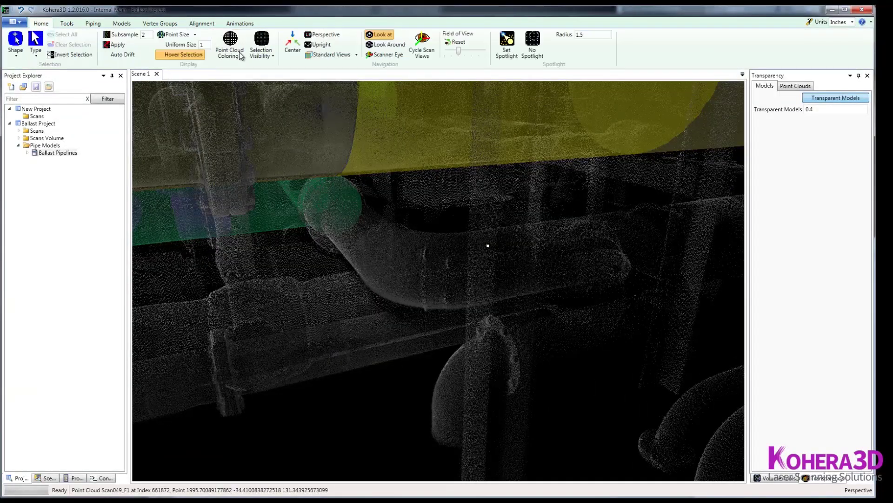
{"action": "left_click", "coordinate": [230, 52]}
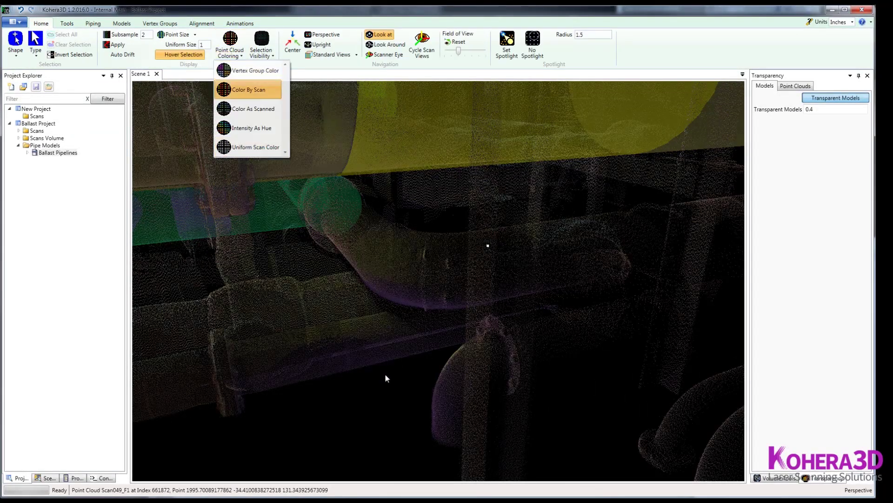
{"action": "left_click", "coordinate": [251, 88]}
{"action": "middle_click_drag", "start_coordinate": [381, 362], "coordinate": [798, 96]}
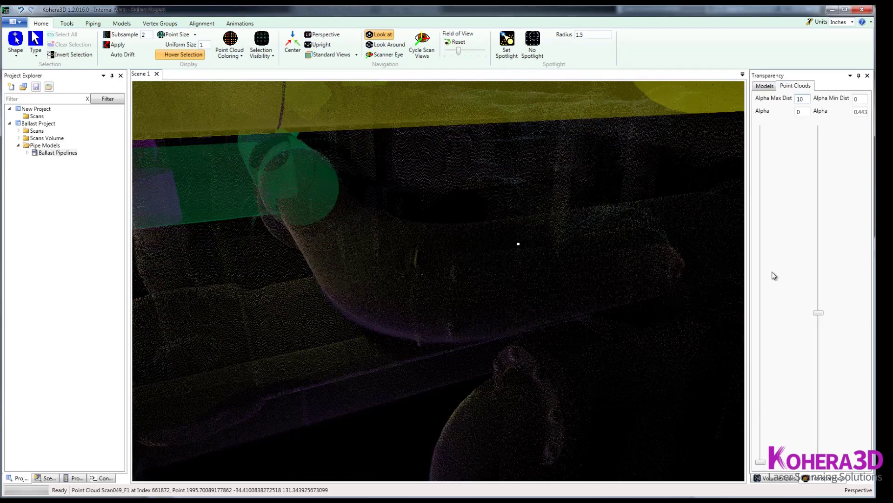
{"action": "left_click_drag", "start_coordinate": [821, 313], "coordinate": [812, 126]}
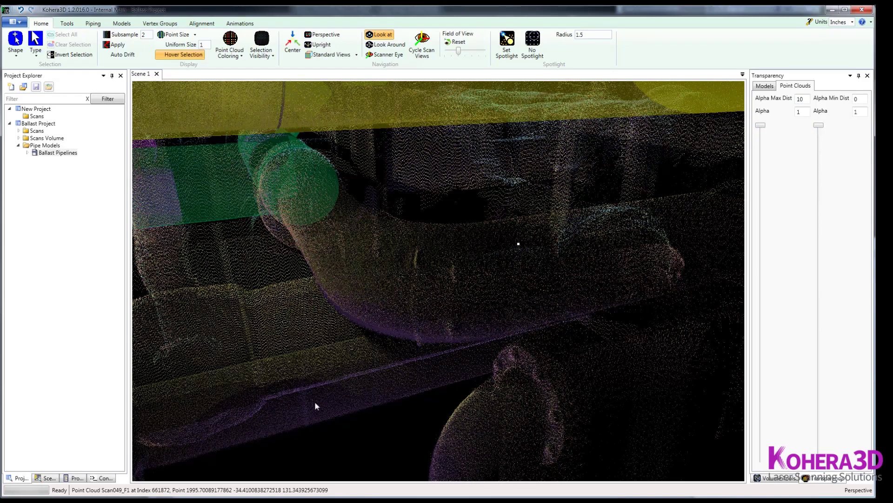
Set a spotlight around the selected scan point on the overboard pipe's elbow.
{"action": "middle_click_drag", "start_coordinate": [315, 401], "coordinate": [380, 384]}
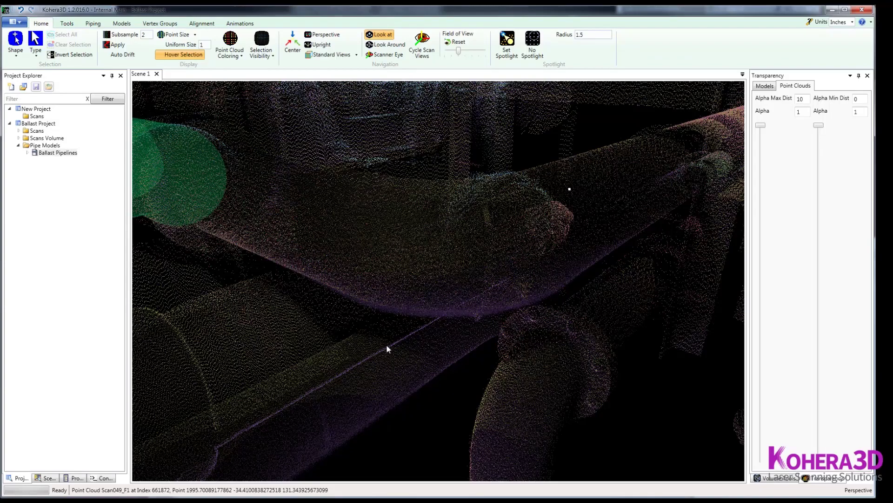
{"action": "middle_click_drag", "start_coordinate": [419, 334], "coordinate": [473, 448]}
{"action": "middle_click_drag", "start_coordinate": [479, 314], "coordinate": [406, 222]}
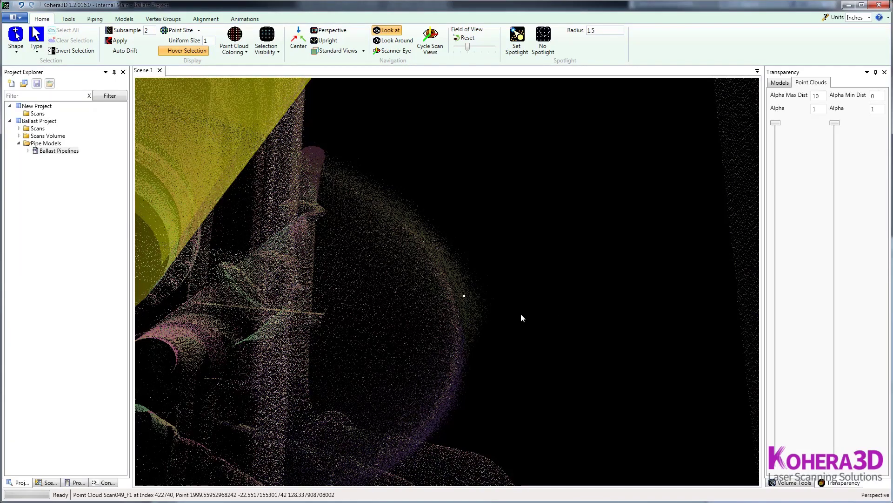
{"action": "key", "text": "s"}
{"action": "middle_click_drag", "start_coordinate": [530, 317], "coordinate": [546, 396]}
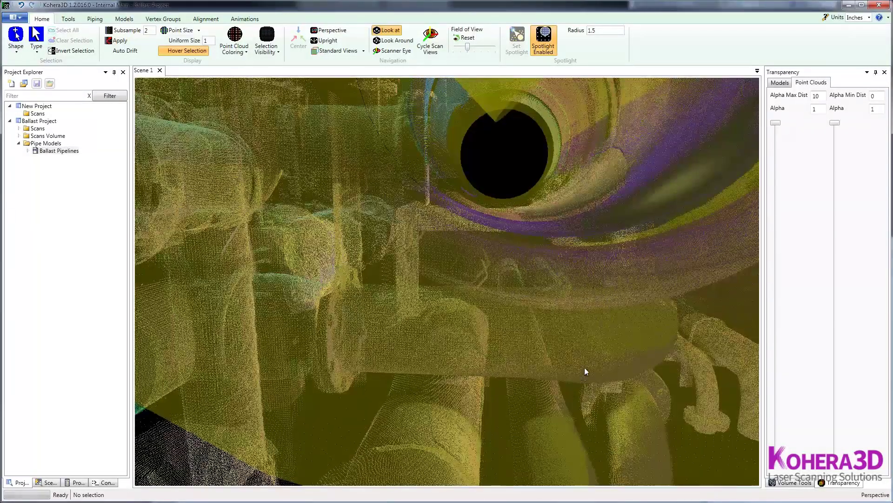
Select a scan point on the straight horizontal pipe between the flange and the elbow.
{"action": "left_click_drag", "start_coordinate": [586, 371], "coordinate": [646, 377]}
{"action": "left_click_drag", "start_coordinate": [548, 295], "coordinate": [390, 300]}
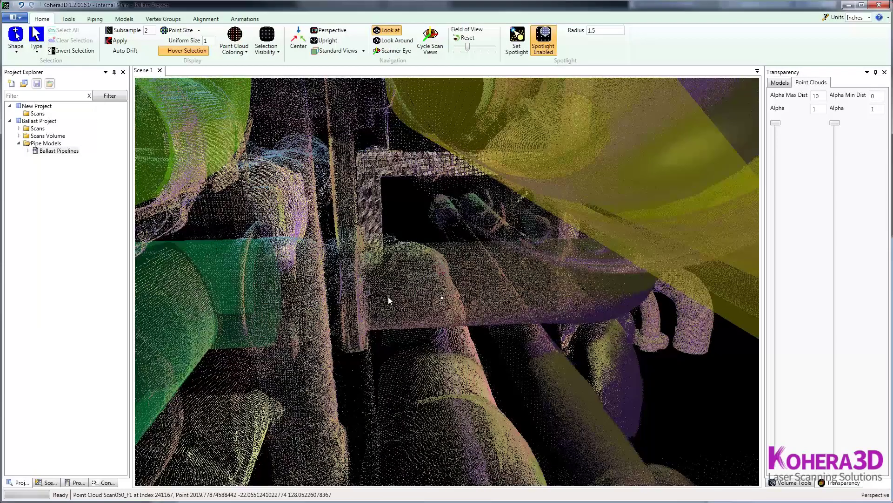
{"action": "left_click_drag", "start_coordinate": [571, 344], "coordinate": [519, 152]}
{"action": "left_click_drag", "start_coordinate": [392, 321], "coordinate": [500, 345]}
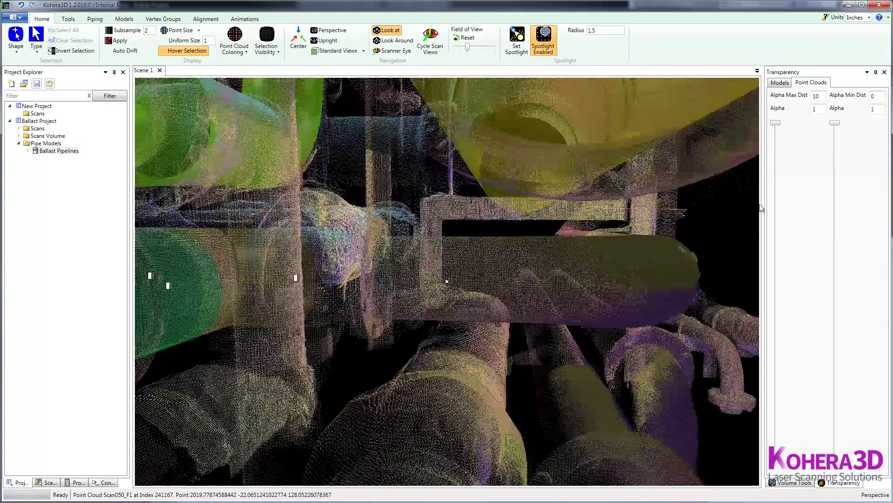
Filter all scans to a quick sphere volume of size 24 inches with subsample 2, centered on the selected point.
{"action": "left_click", "coordinate": [794, 483]}
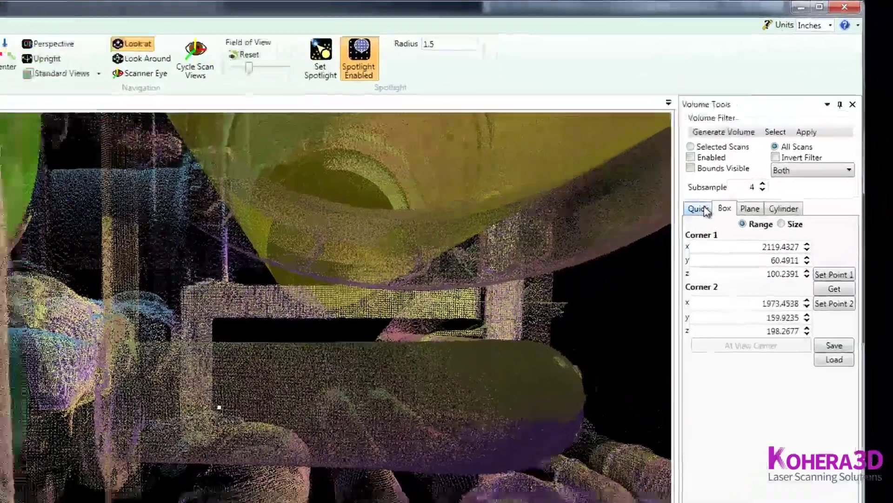
{"action": "left_click", "coordinate": [783, 145]}
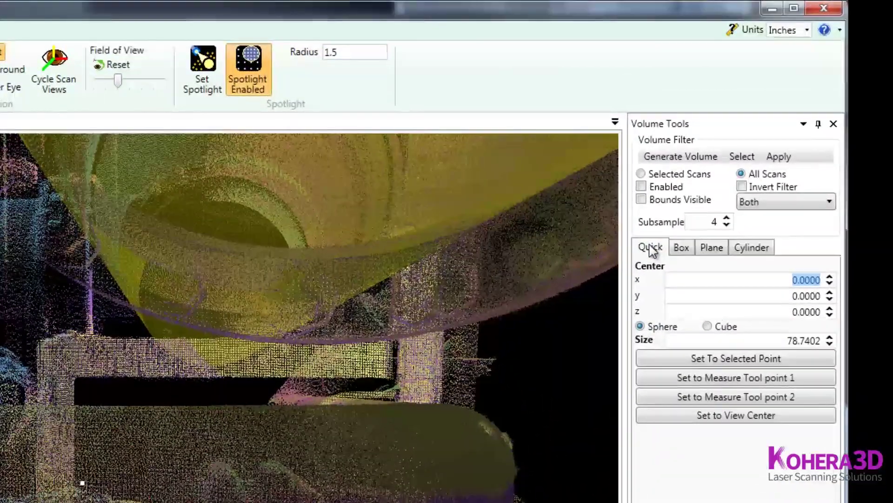
{"action": "left_click", "coordinate": [793, 341]}
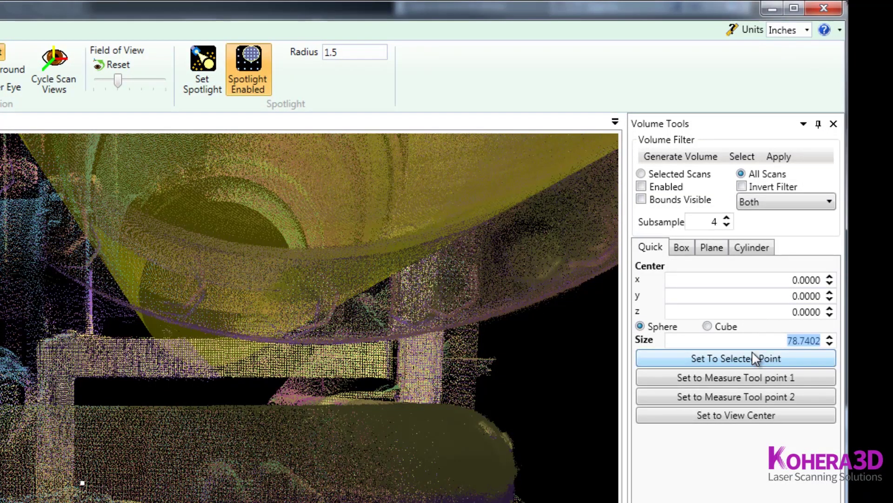
{"action": "type", "text": "24"}
{"action": "left_click", "coordinate": [726, 226]}
{"action": "left_click", "coordinate": [727, 225]}
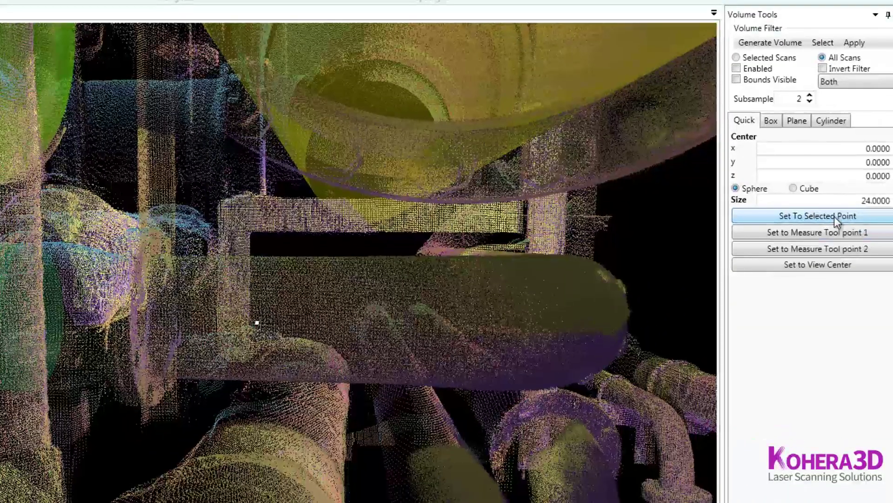
{"action": "left_click", "coordinate": [834, 216]}
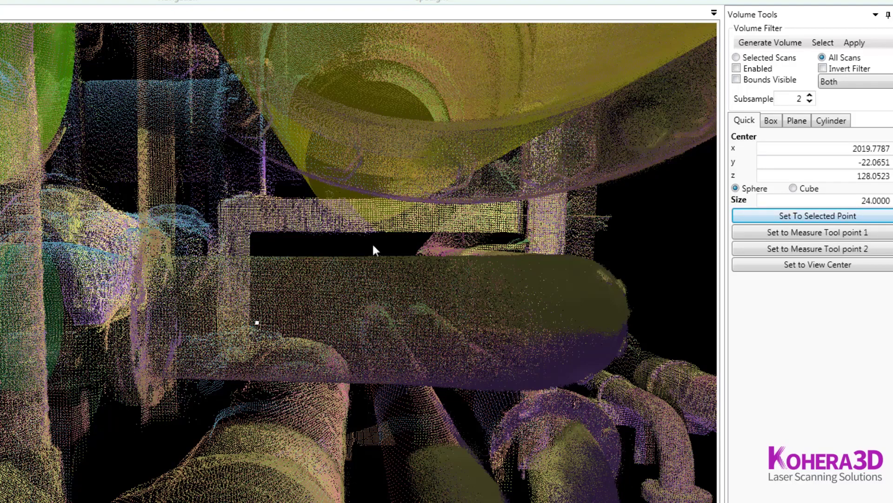
{"action": "left_click", "coordinate": [856, 44]}
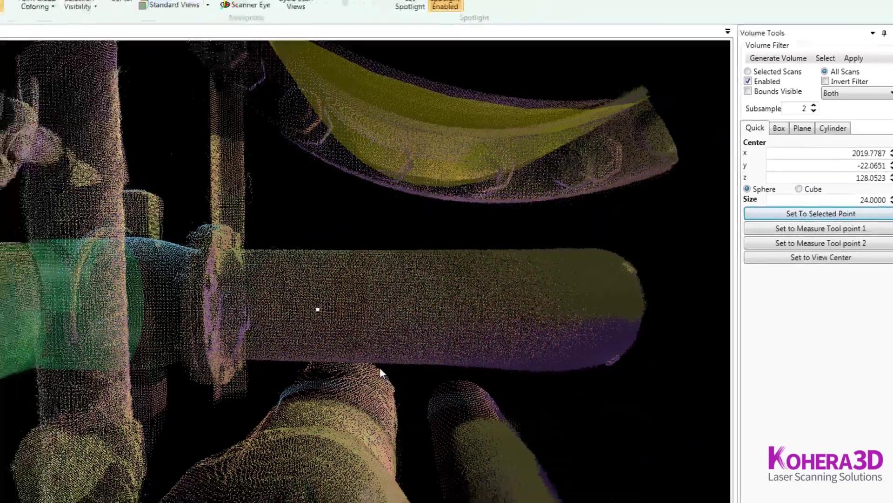
Fit a pipe section to the scan points of the straight run between the flange and the elbow.
{"action": "mouse_move", "coordinate": [327, 387]}
{"action": "middle_mouse_down"}
{"action": "mouse_move", "coordinate": [362, 411]}
{"action": "mouse_move", "coordinate": [351, 479]}
{"action": "middle_mouse_up"}
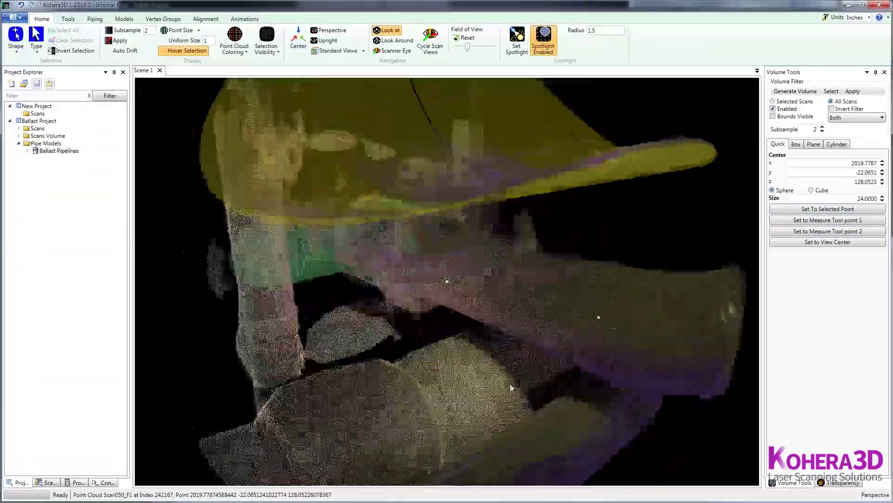
{"action": "mouse_move", "coordinate": [510, 384]}
{"action": "middle_mouse_down"}
{"action": "mouse_move", "coordinate": [593, 378]}
{"action": "mouse_move", "coordinate": [576, 424]}
{"action": "mouse_move", "coordinate": [650, 430]}
{"action": "mouse_move", "coordinate": [569, 434]}
{"action": "mouse_move", "coordinate": [582, 377]}
{"action": "mouse_move", "coordinate": [467, 349]}
{"action": "mouse_move", "coordinate": [342, 264]}
{"action": "mouse_move", "coordinate": [341, 222]}
{"action": "middle_mouse_up"}
{"action": "mouse_move", "coordinate": [415, 305]}
{"action": "left_mouse_down"}
{"action": "mouse_move", "coordinate": [455, 319]}
{"action": "mouse_move", "coordinate": [192, 255]}
{"action": "mouse_move", "coordinate": [370, 236]}
{"action": "left_mouse_up"}
{"action": "mouse_move", "coordinate": [419, 293]}
{"action": "left_mouse_down"}
{"action": "mouse_move", "coordinate": [554, 369]}
{"action": "mouse_move", "coordinate": [590, 400]}
{"action": "mouse_move", "coordinate": [500, 356]}
{"action": "left_mouse_up"}
{"action": "left_click_drag", "start_coordinate": [378, 336], "coordinate": [594, 329]}
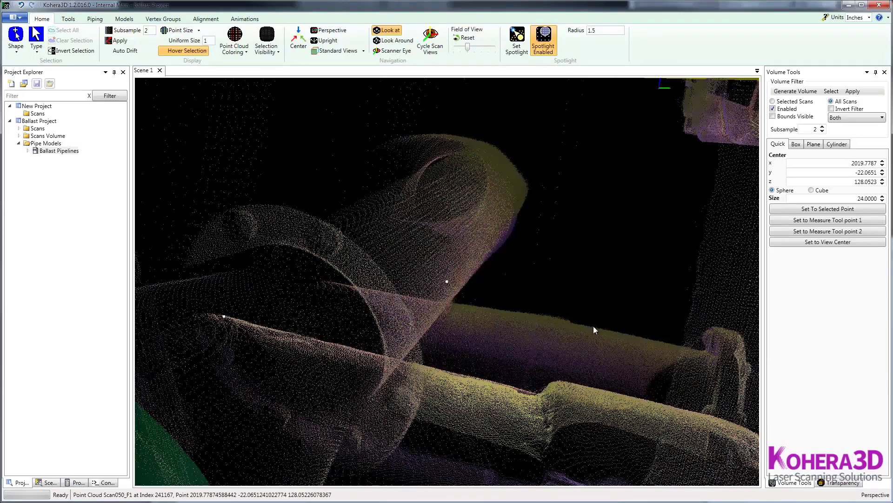
{"action": "mouse_move", "coordinate": [534, 405]}
{"action": "left_mouse_down"}
{"action": "mouse_move", "coordinate": [588, 363]}
{"action": "mouse_move", "coordinate": [548, 315]}
{"action": "mouse_move", "coordinate": [575, 225]}
{"action": "mouse_move", "coordinate": [549, 328]}
{"action": "left_mouse_up"}
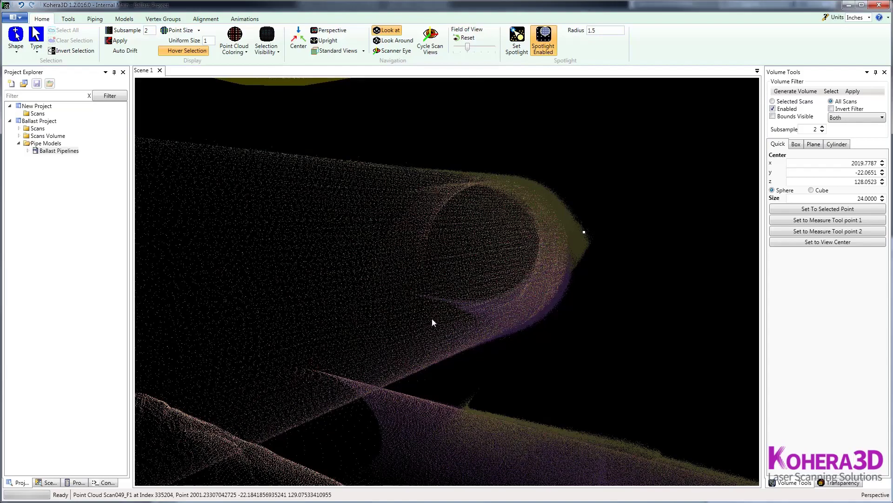
{"action": "mouse_move", "coordinate": [431, 318]}
{"action": "left_mouse_down"}
{"action": "mouse_move", "coordinate": [440, 282]}
{"action": "mouse_move", "coordinate": [452, 291]}
{"action": "left_mouse_up"}
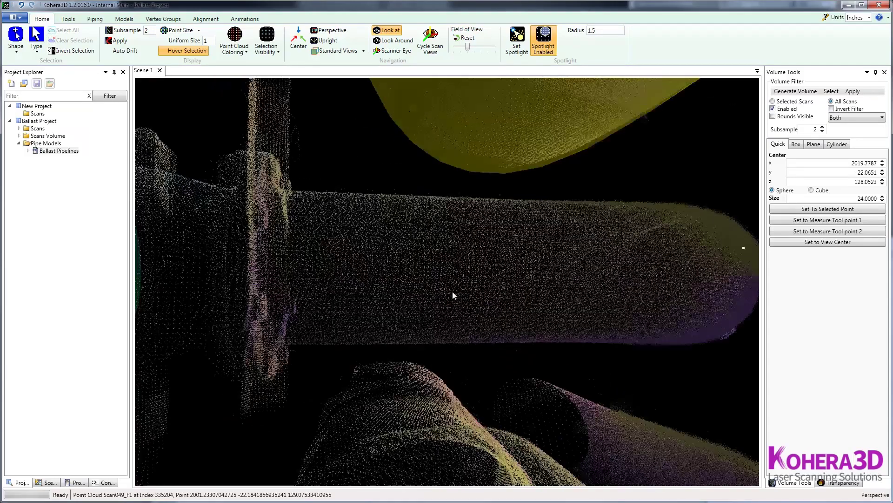
{"action": "left_click", "coordinate": [487, 325]}
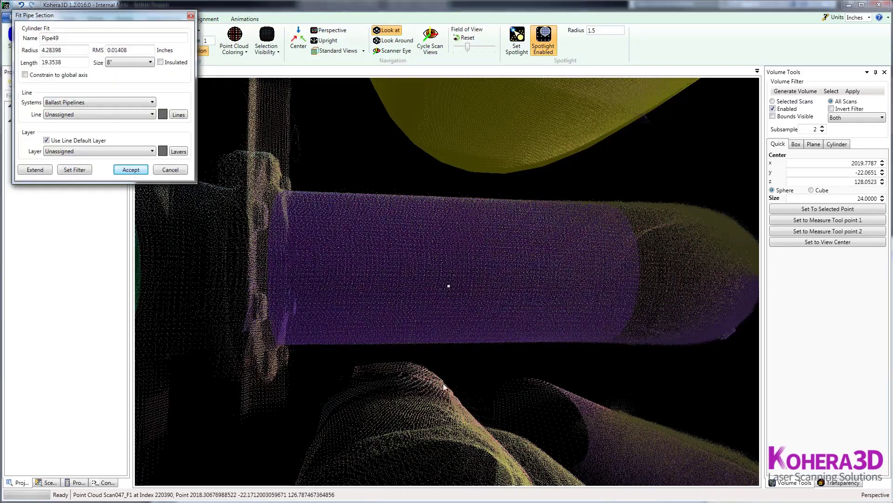
Turn off model transparency and compare the fitted pipe section with the surrounding scan points.
{"action": "left_click_drag", "start_coordinate": [444, 387], "coordinate": [758, 344]}
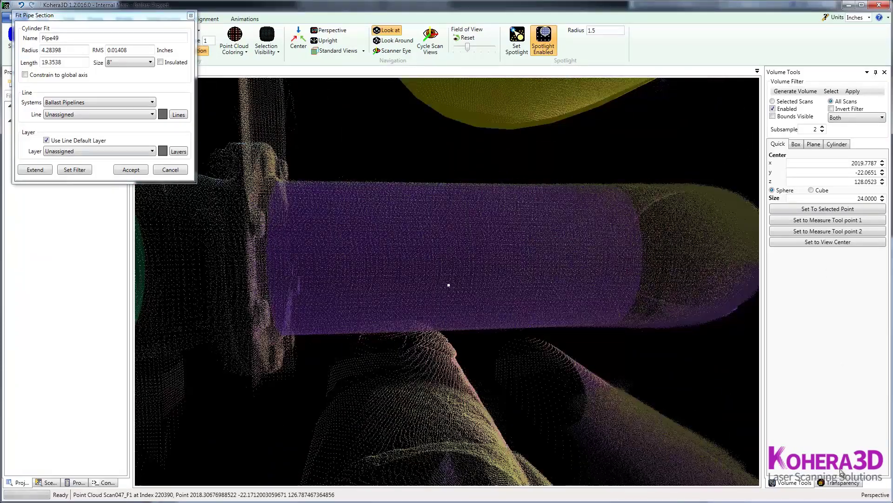
{"action": "left_click", "coordinate": [840, 479]}
{"action": "left_click", "coordinate": [789, 84]}
{"action": "left_click", "coordinate": [859, 97]}
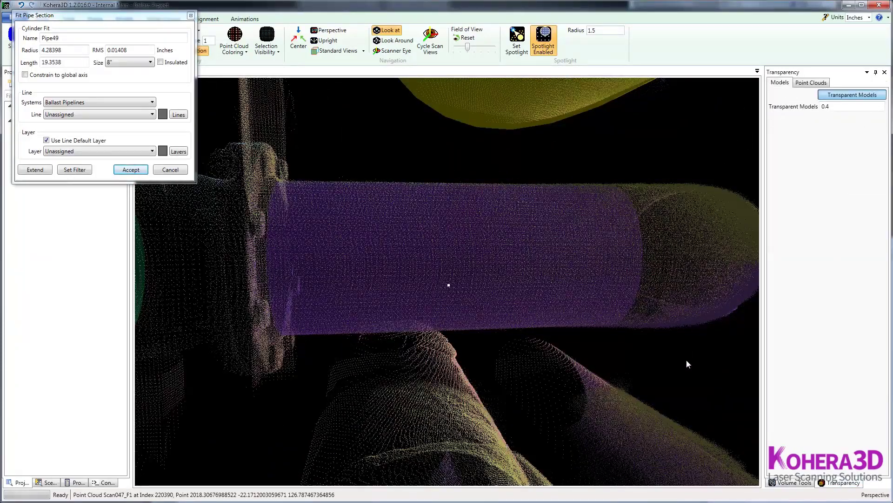
{"action": "left_click_drag", "start_coordinate": [685, 361], "coordinate": [619, 363]}
{"action": "left_click_drag", "start_coordinate": [401, 346], "coordinate": [434, 352]}
{"action": "left_click_drag", "start_coordinate": [347, 287], "coordinate": [307, 257]}
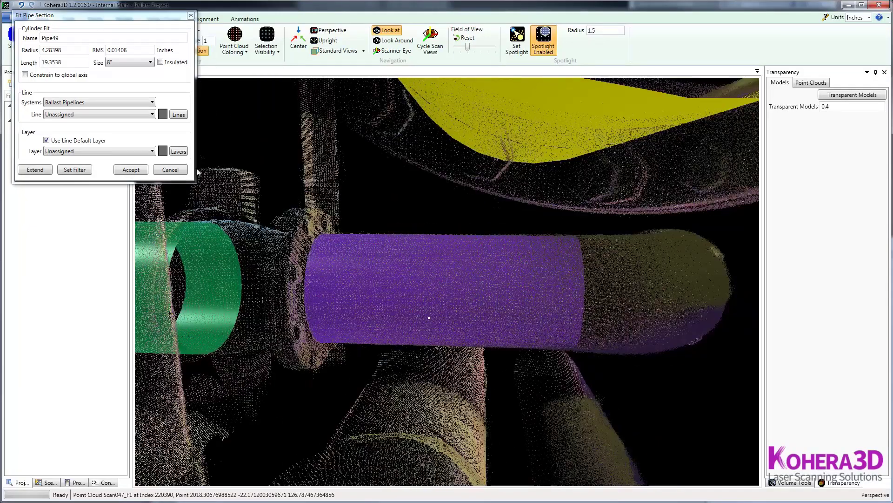
Assign the fitted pipe section to CL Overboard Line and accept it.
{"action": "left_click", "coordinate": [152, 114]}
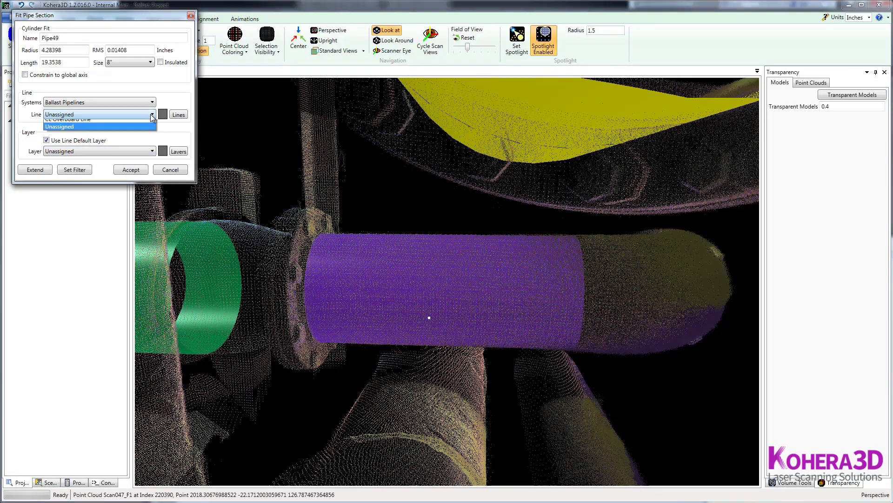
{"action": "left_click", "coordinate": [112, 177]}
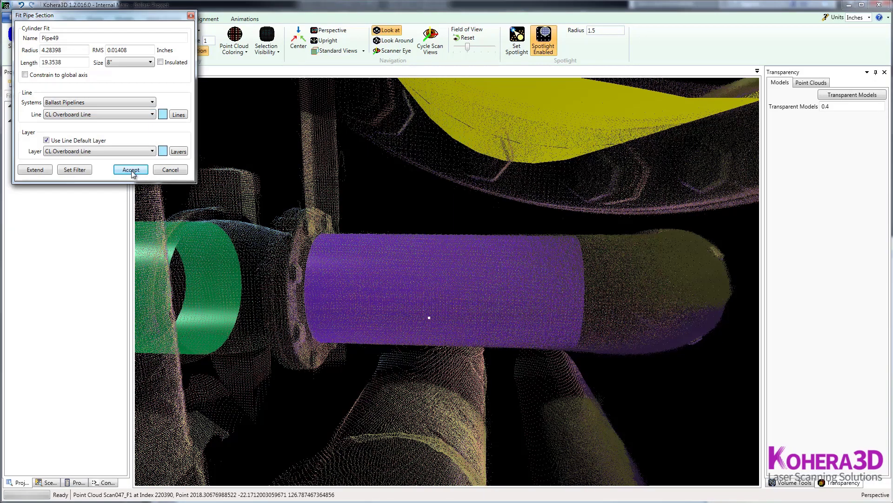
{"action": "left_click", "coordinate": [131, 169]}
Move the spherical volume filter to a selected scan point at the far end of the elbow and apply it.
{"action": "left_click_drag", "start_coordinate": [652, 390], "coordinate": [523, 373]}
{"action": "double_click", "coordinate": [571, 259]}
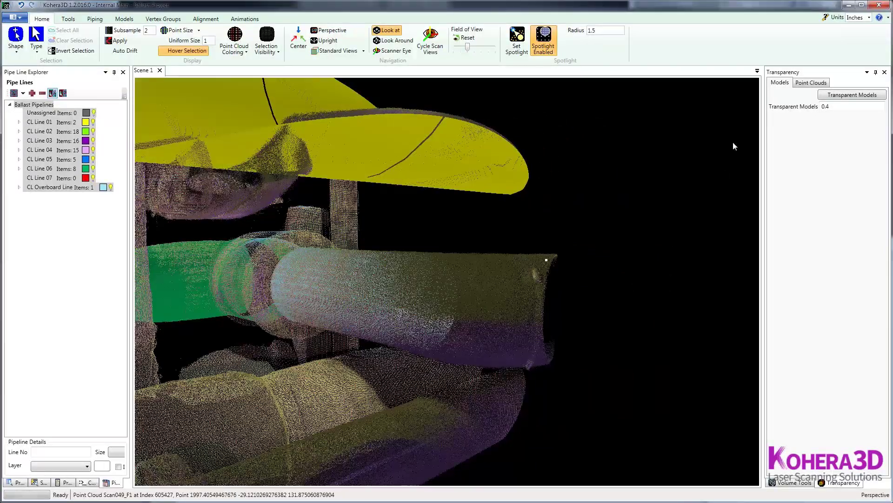
{"action": "left_click", "coordinate": [791, 483]}
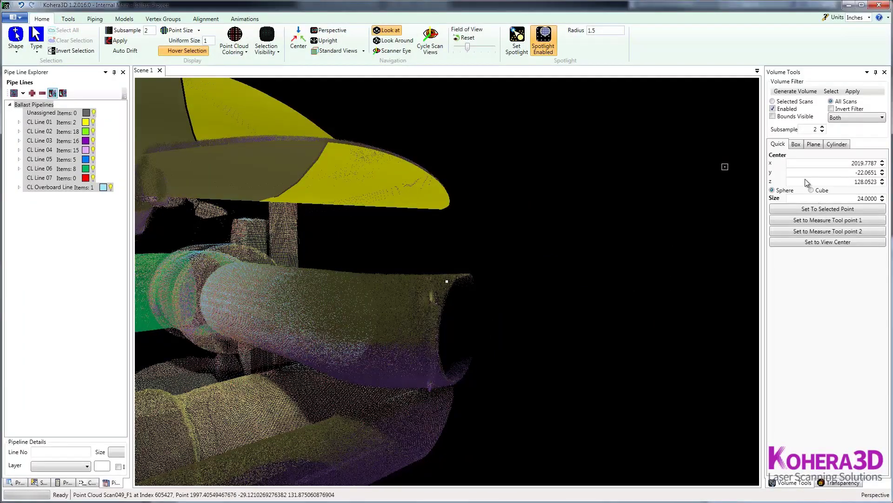
{"action": "left_click", "coordinate": [833, 209]}
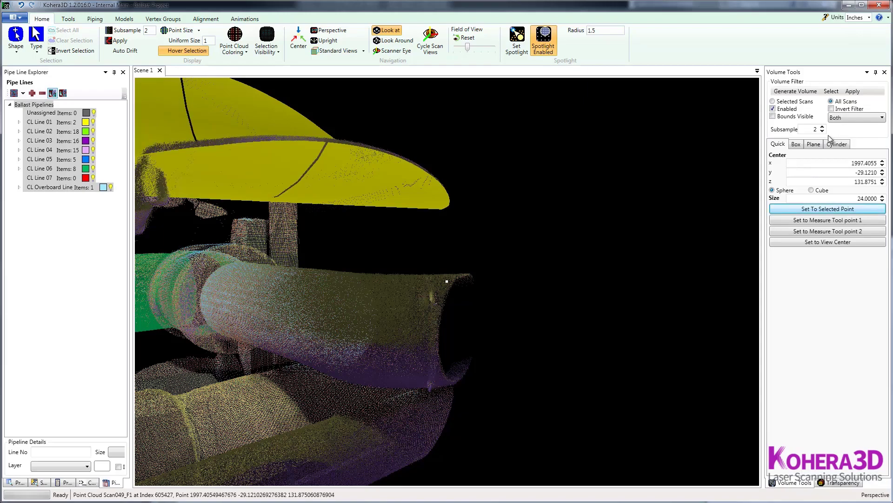
{"action": "left_click", "coordinate": [852, 92]}
Fit a pipe section to the straight run on the other side of the elbow.
{"action": "left_click_drag", "start_coordinate": [654, 329], "coordinate": [665, 378]}
{"action": "left_click", "coordinate": [663, 375]}
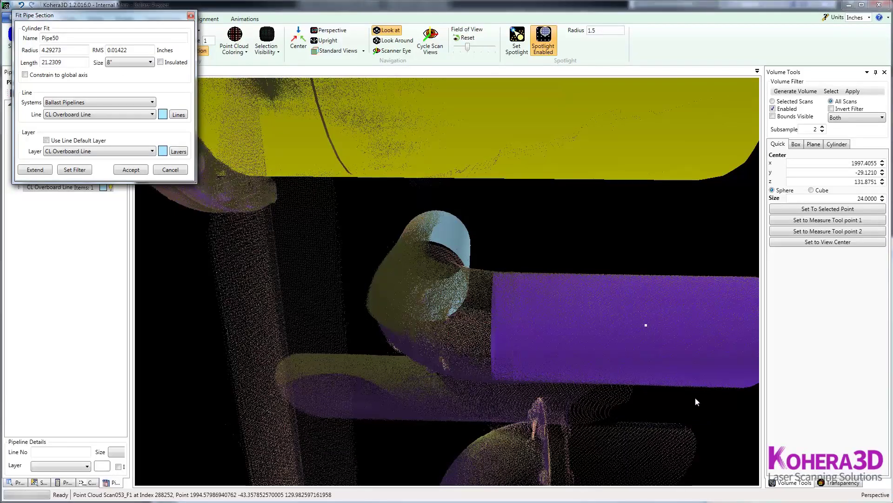
{"action": "left_click_drag", "start_coordinate": [563, 379], "coordinate": [617, 353]}
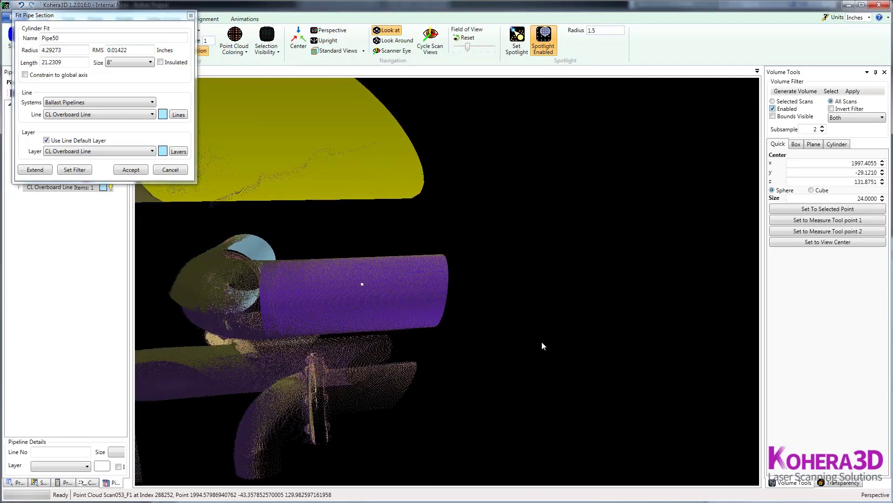
Disable the volume filter and recenter it on a scan point farther along the pipe, near the next bend.
{"action": "key", "text": "v"}
{"action": "mouse_move", "coordinate": [512, 368]}
{"action": "left_mouse_down"}
{"action": "mouse_move", "coordinate": [576, 363]}
{"action": "mouse_move", "coordinate": [512, 362]}
{"action": "left_mouse_up"}
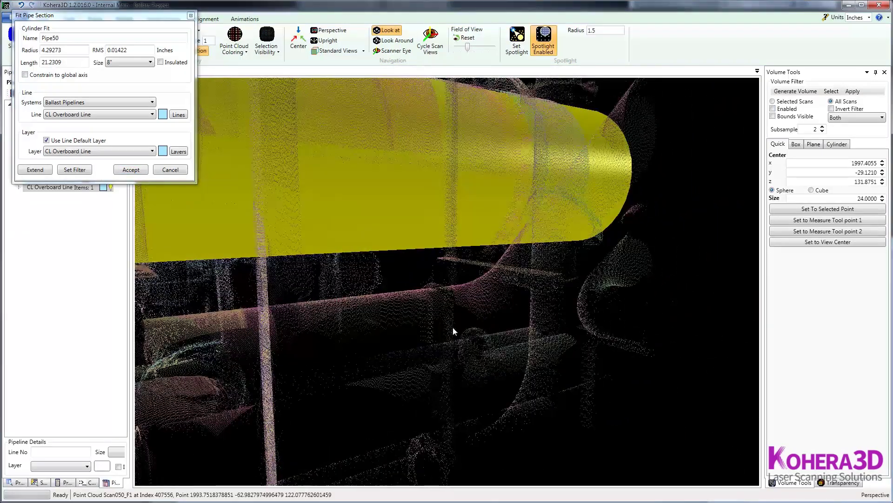
{"action": "left_click", "coordinate": [828, 209]}
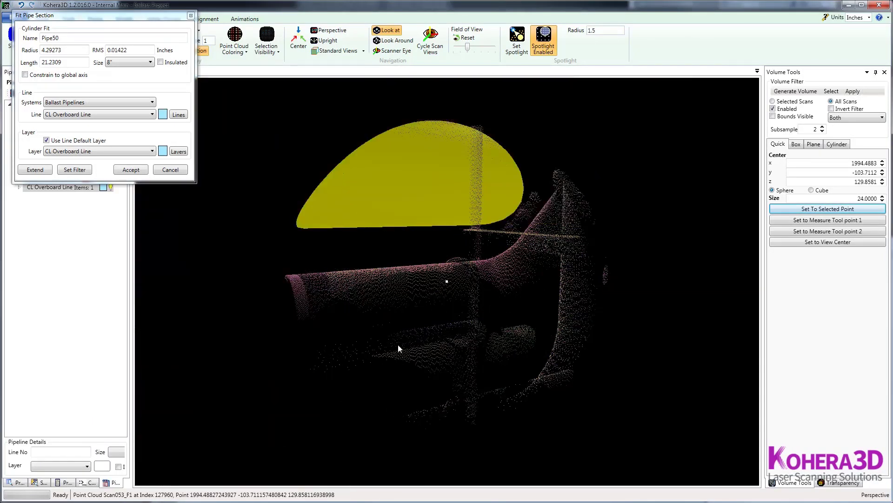
Extend the pending pipe fit to a scan point on the straight run just before the next bend.
{"action": "left_click_drag", "start_coordinate": [352, 354], "coordinate": [484, 366]}
{"action": "scroll", "coordinate": [473, 431], "scroll_direction": "up", "scroll_amount": 5}
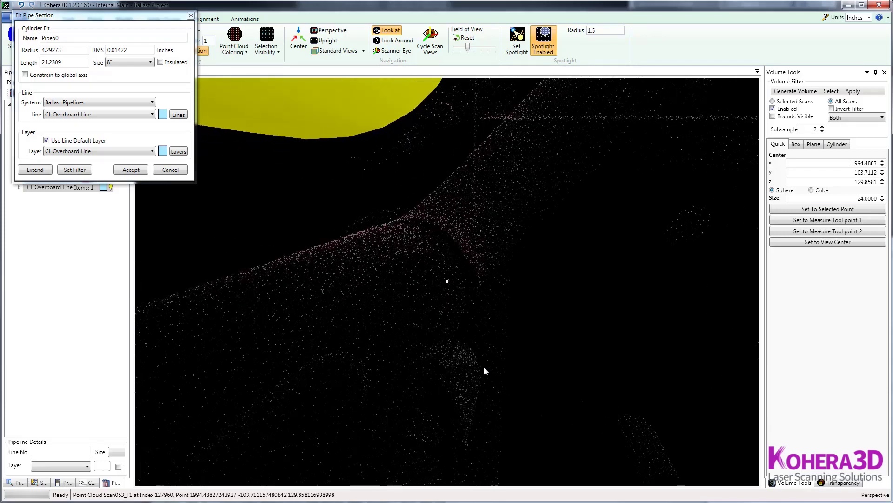
{"action": "left_click_drag", "start_coordinate": [393, 348], "coordinate": [289, 358]}
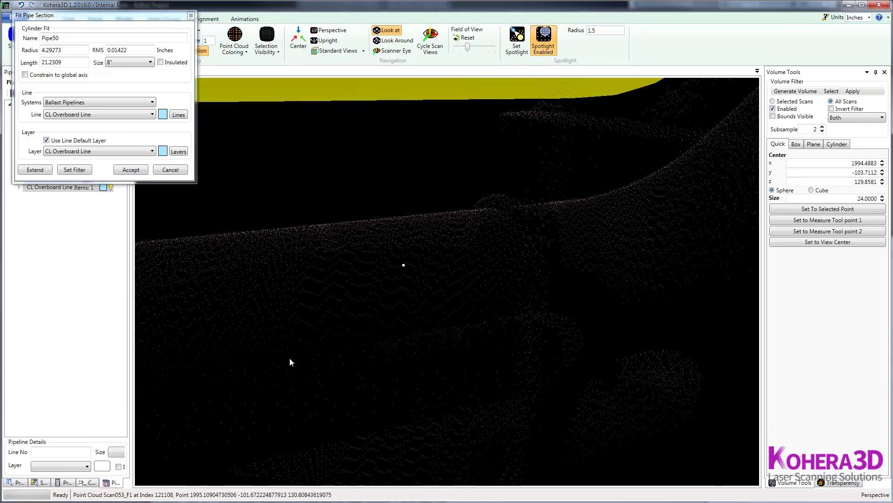
{"action": "key", "text": "f"}
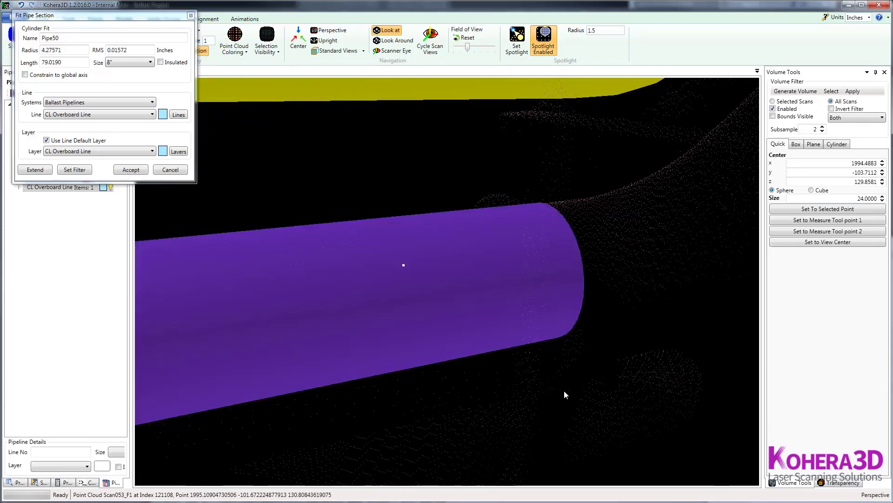
Limit the volume filter to PointClouds, apply it, and accept the pending pipe section for CL Overboard Line.
{"action": "left_click", "coordinate": [567, 390]}
{"action": "scroll", "coordinate": [594, 381], "scroll_direction": "down", "scroll_amount": 7}
{"action": "left_click_drag", "start_coordinate": [593, 381], "coordinate": [562, 383]}
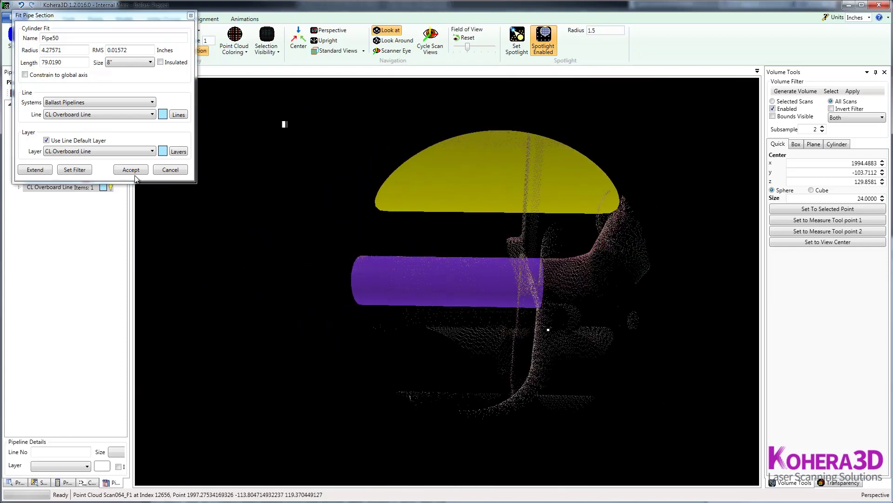
{"action": "scroll", "coordinate": [340, 270], "scroll_direction": "down", "scroll_amount": 3}
{"action": "left_click_drag", "start_coordinate": [370, 275], "coordinate": [400, 273]}
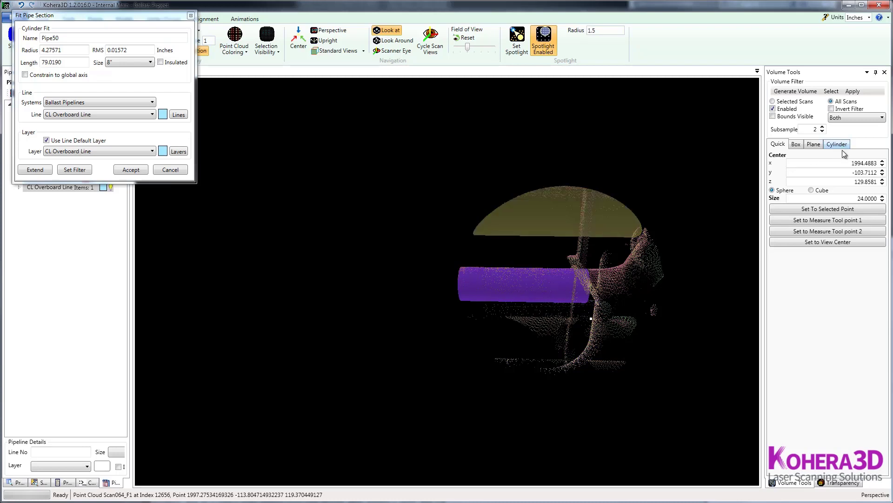
{"action": "left_click", "coordinate": [874, 119]}
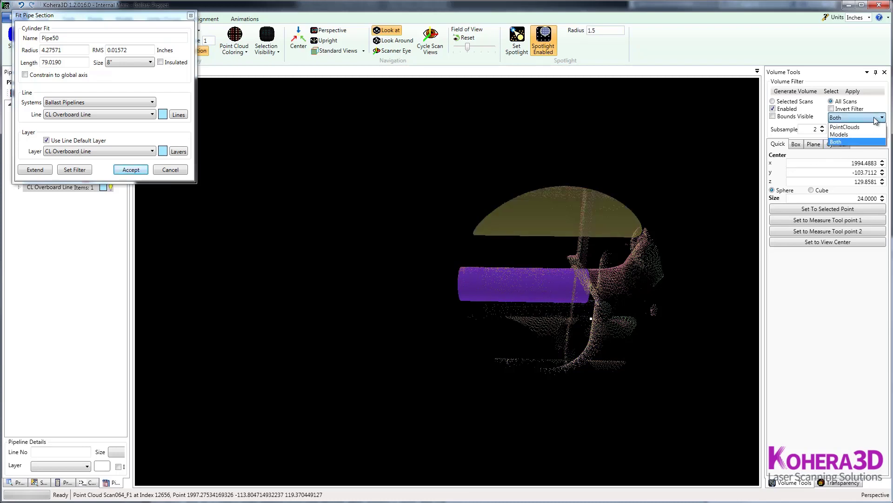
{"action": "left_click", "coordinate": [851, 127]}
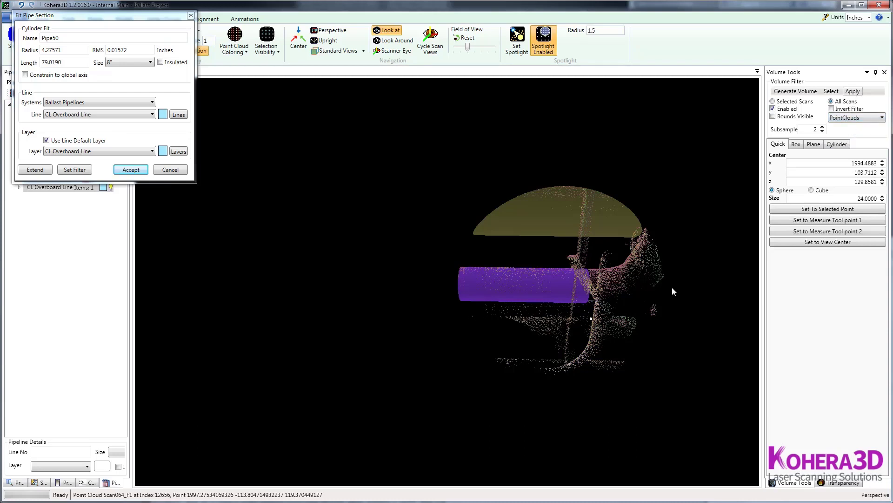
{"action": "left_click_drag", "start_coordinate": [411, 356], "coordinate": [180, 233]}
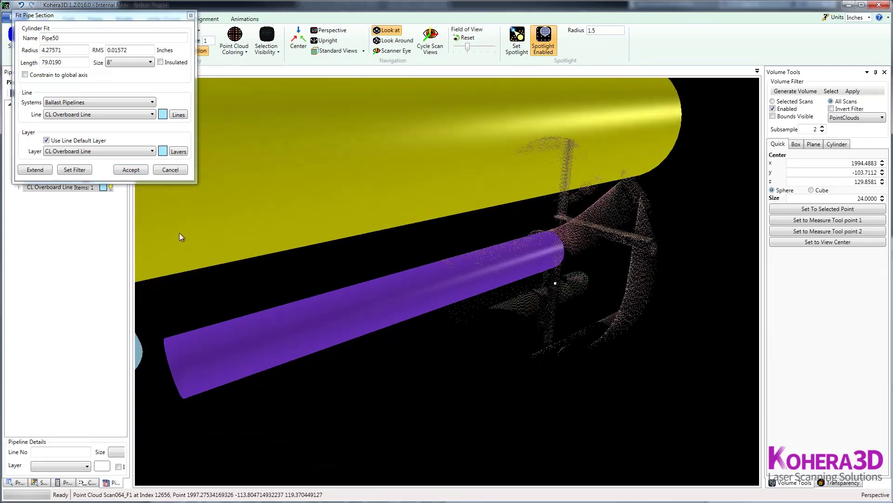
{"action": "left_click", "coordinate": [135, 169]}
Recenter the volume filter on a scan point of the sloping pipe run beyond the bend and apply it.
{"action": "left_click_drag", "start_coordinate": [669, 380], "coordinate": [664, 331]}
{"action": "left_click", "coordinate": [666, 331]}
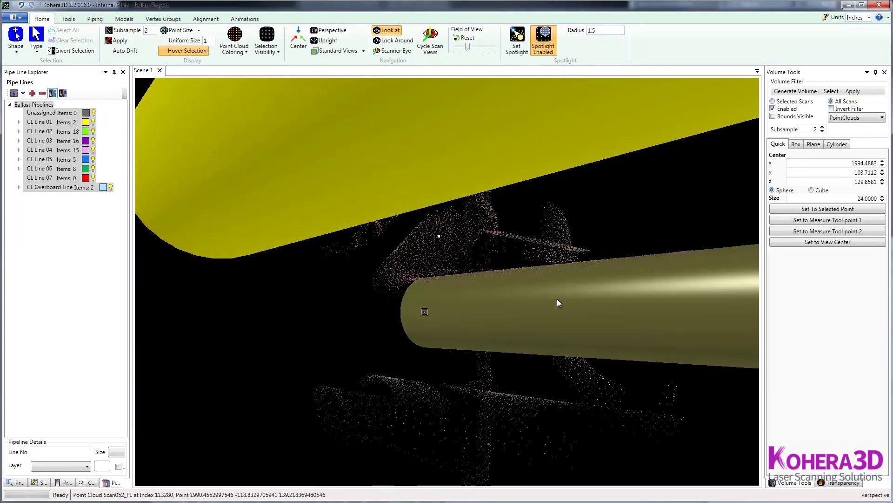
{"action": "mouse_move", "coordinate": [557, 299]}
{"action": "left_mouse_down"}
{"action": "mouse_move", "coordinate": [708, 335]}
{"action": "mouse_move", "coordinate": [475, 328]}
{"action": "mouse_move", "coordinate": [578, 358]}
{"action": "mouse_move", "coordinate": [642, 339]}
{"action": "left_mouse_up"}
{"action": "left_click", "coordinate": [826, 214]}
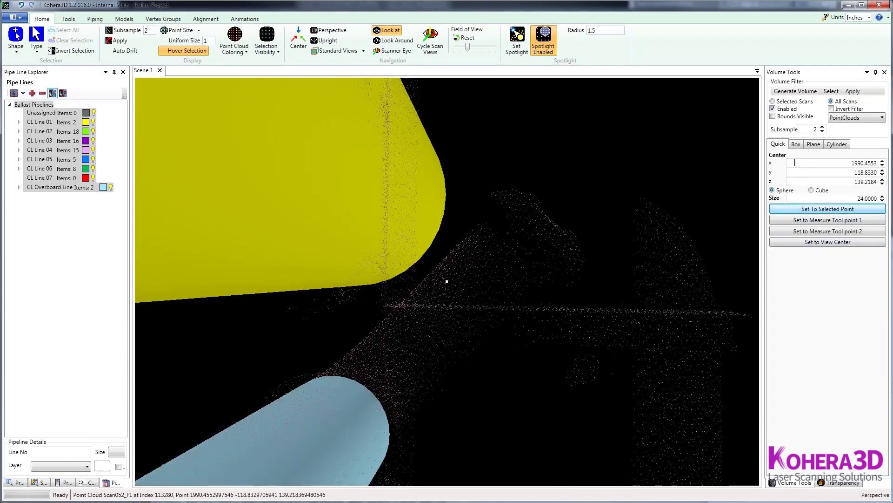
{"action": "left_click", "coordinate": [852, 91]}
Fit an 8" pipe section to the sloping run and extend it to a scan point near its upper end.
{"action": "left_click_drag", "start_coordinate": [578, 364], "coordinate": [531, 326]}
{"action": "mouse_move", "coordinate": [454, 297]}
{"action": "left_mouse_down"}
{"action": "mouse_move", "coordinate": [439, 326]}
{"action": "mouse_move", "coordinate": [471, 301]}
{"action": "mouse_move", "coordinate": [501, 319]}
{"action": "mouse_move", "coordinate": [473, 343]}
{"action": "mouse_move", "coordinate": [489, 312]}
{"action": "left_mouse_up"}
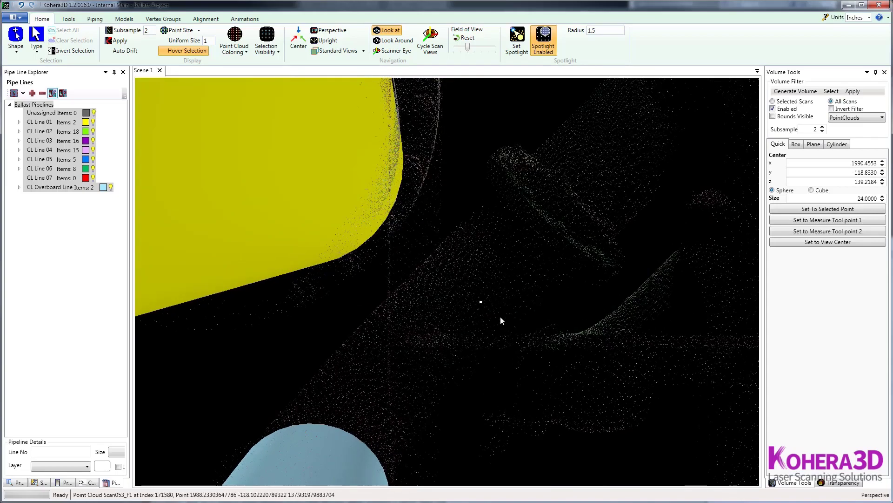
{"action": "left_click", "coordinate": [501, 316]}
{"action": "scroll", "coordinate": [639, 326], "scroll_direction": "down", "scroll_amount": 3}
{"action": "middle_click_drag", "start_coordinate": [639, 326], "coordinate": [617, 434]}
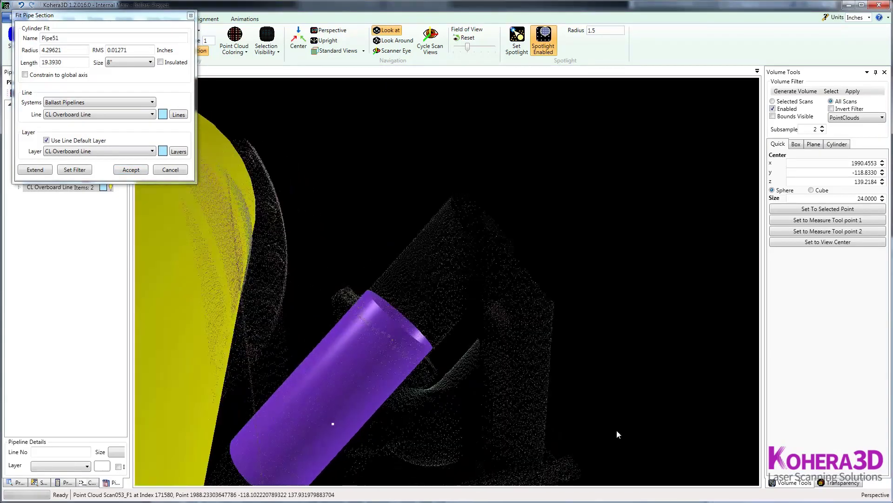
{"action": "left_click", "coordinate": [458, 294]}
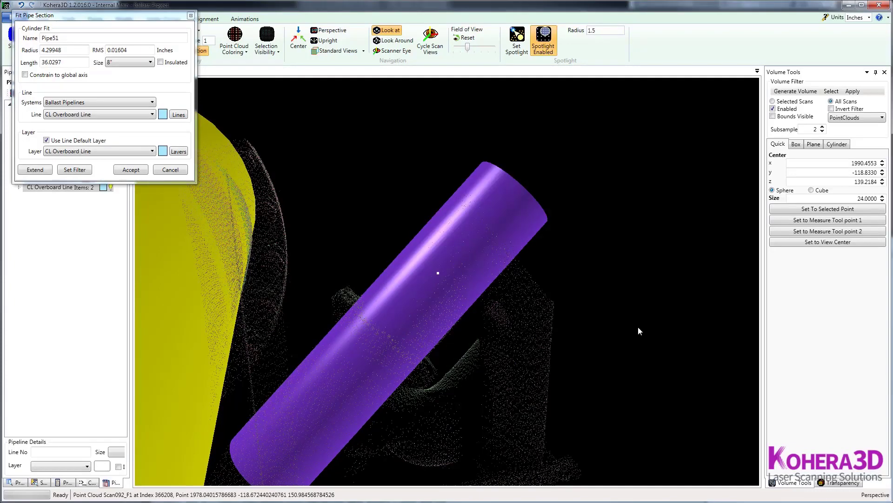
Enable the full Scans group for picking and select a scan point near the upper end of the pending sloping pipe.
{"action": "middle_click_drag", "start_coordinate": [638, 327], "coordinate": [452, 221]}
{"action": "scroll", "coordinate": [599, 317], "scroll_direction": "down", "scroll_amount": 4}
{"action": "middle_click_drag", "start_coordinate": [599, 317], "coordinate": [521, 350]}
{"action": "scroll", "coordinate": [577, 326], "scroll_direction": "down", "scroll_amount": 5}
{"action": "scroll", "coordinate": [524, 362], "scroll_direction": "down", "scroll_amount": 2}
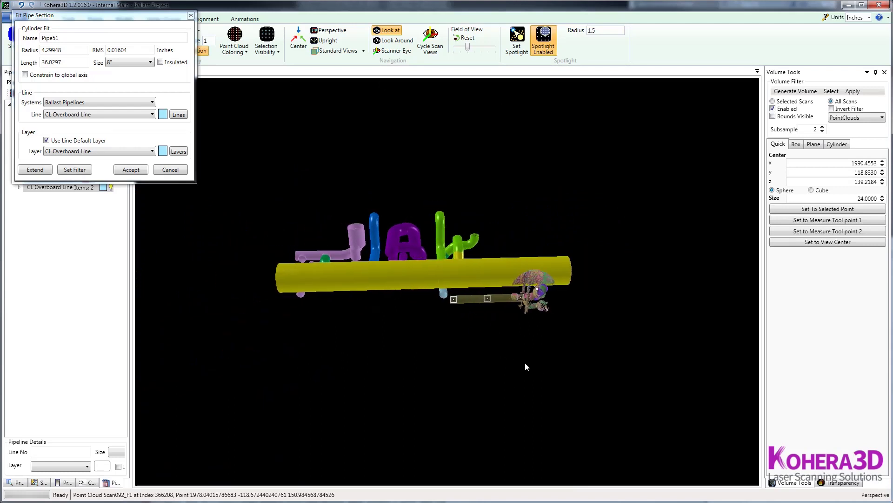
{"action": "left_click", "coordinate": [42, 482]}
{"action": "left_click_drag", "start_coordinate": [110, 17], "coordinate": [261, 59]}
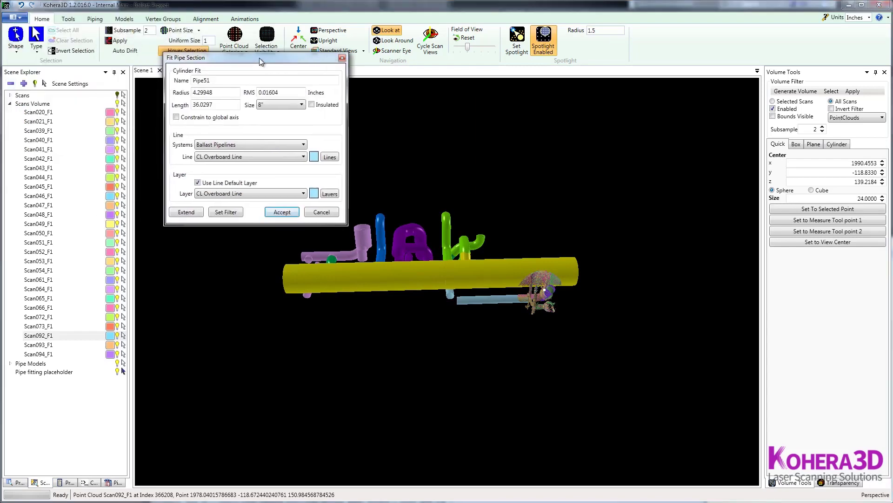
{"action": "left_click", "coordinate": [122, 97]}
{"action": "left_click_drag", "start_coordinate": [438, 363], "coordinate": [399, 376]}
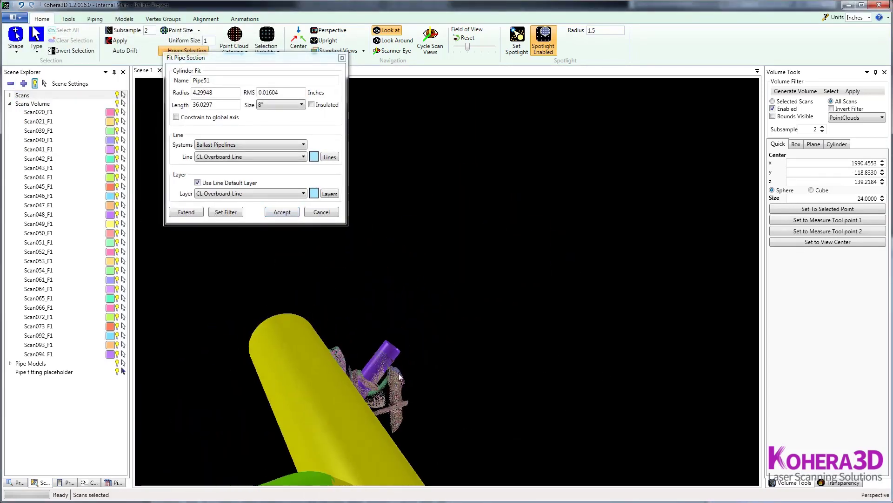
{"action": "left_click", "coordinate": [389, 358]}
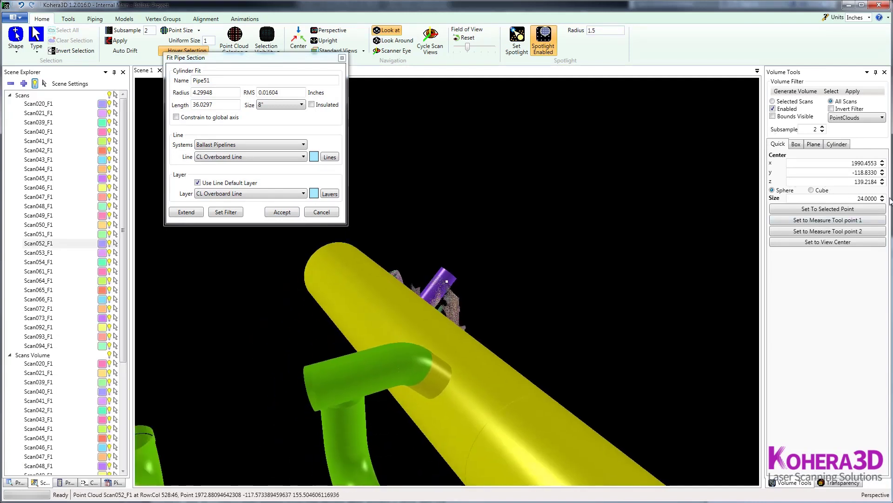
Apply a size 60 spherical volume filter centered on the selected point and accept the pending sloping pipe section.
{"action": "double_click", "coordinate": [868, 199]}
{"action": "type", "text": "60"}
{"action": "left_click", "coordinate": [824, 211]}
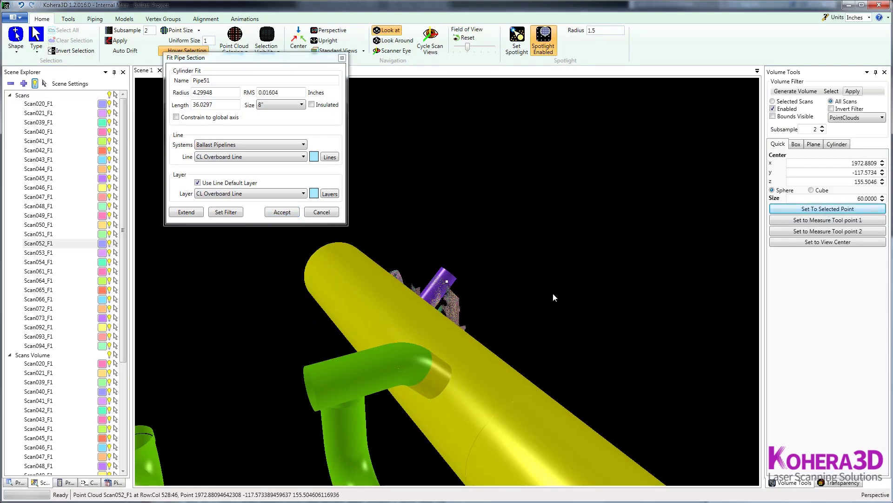
{"action": "left_click_drag", "start_coordinate": [519, 326], "coordinate": [592, 320]}
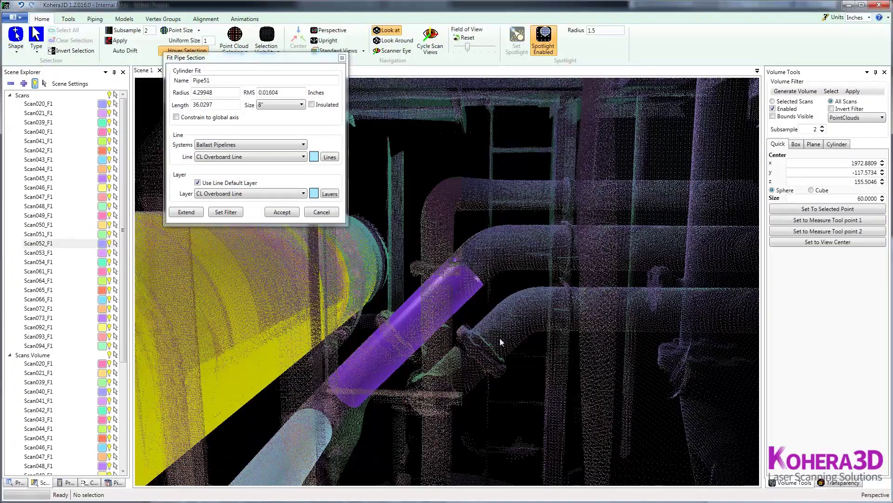
{"action": "key", "text": "Return"}
Fit an 8" pipe section along the middle of the three horizontal runs, extend it, and accept it for CL Overboard Line.
{"action": "left_click_drag", "start_coordinate": [465, 358], "coordinate": [553, 384]}
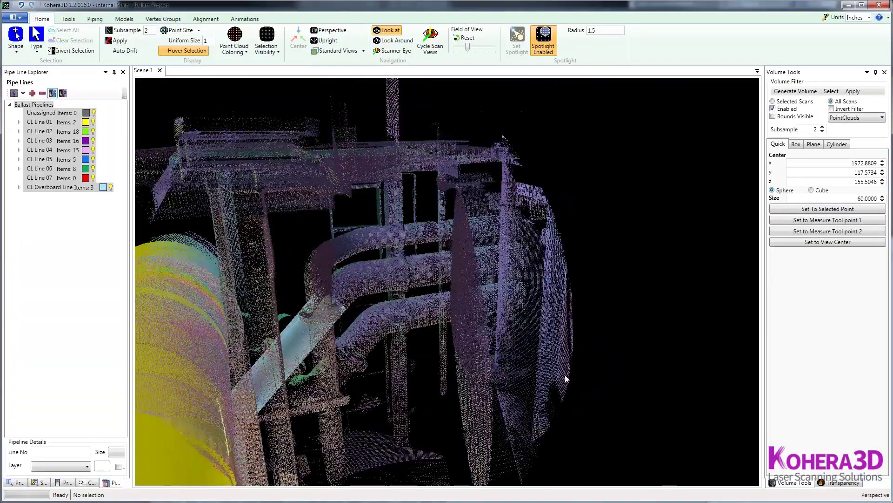
{"action": "scroll", "coordinate": [565, 378], "scroll_direction": "up", "scroll_amount": 1}
{"action": "scroll", "coordinate": [390, 282], "scroll_direction": "up", "scroll_amount": 1}
{"action": "left_click", "coordinate": [408, 296]}
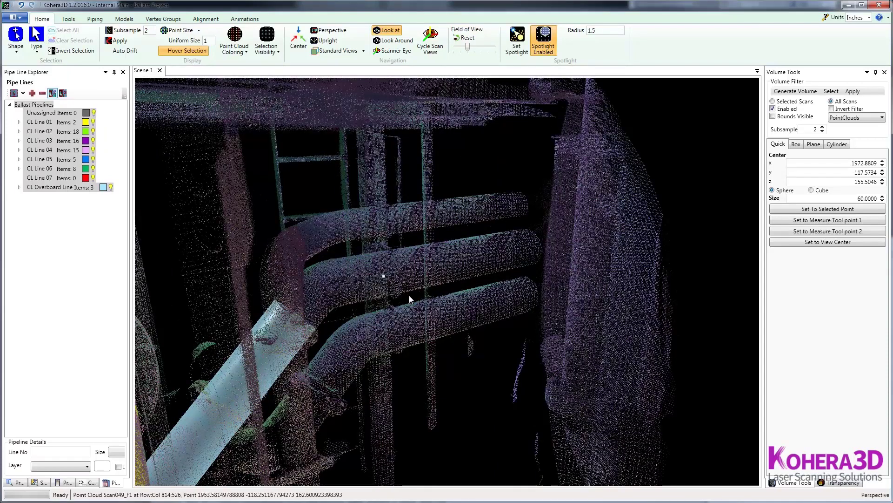
{"action": "left_click", "coordinate": [505, 259]}
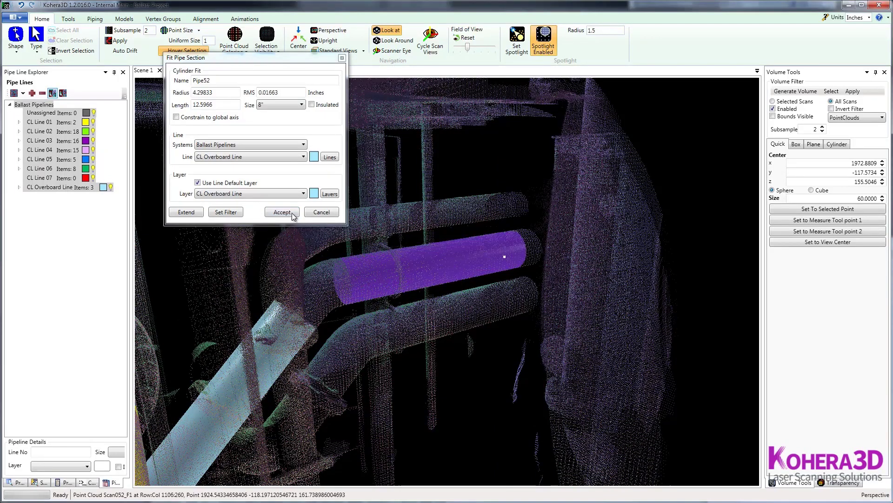
{"action": "left_click", "coordinate": [282, 212]}
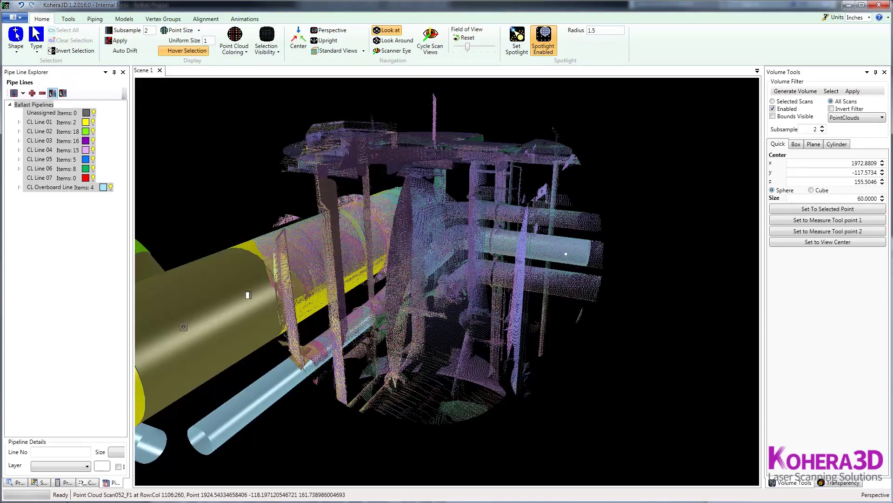
Insert a long-radius elbow joining the horizontal section Pipe52 to the sloping section Pipe51.
{"action": "middle_click_drag", "start_coordinate": [293, 453], "coordinate": [484, 453]}
{"action": "scroll", "coordinate": [517, 435], "scroll_direction": "up", "scroll_amount": 5}
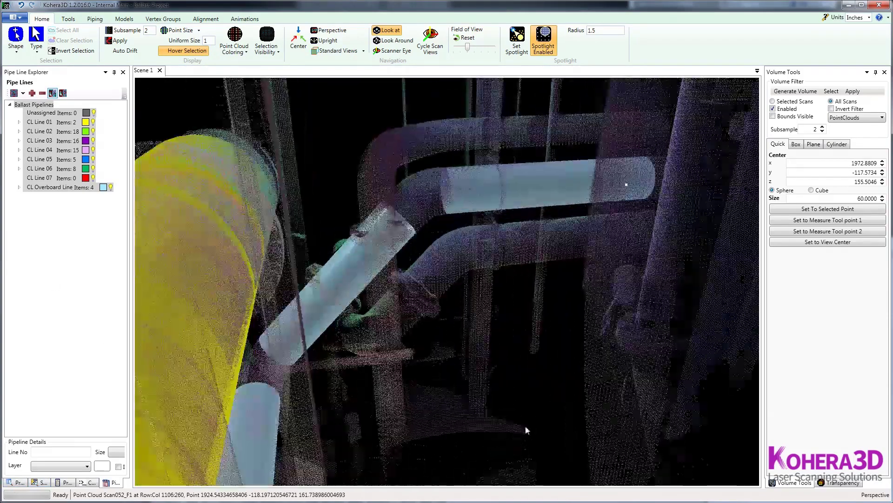
{"action": "middle_click_drag", "start_coordinate": [526, 428], "coordinate": [545, 391]}
{"action": "left_click_drag", "start_coordinate": [545, 390], "coordinate": [557, 272]}
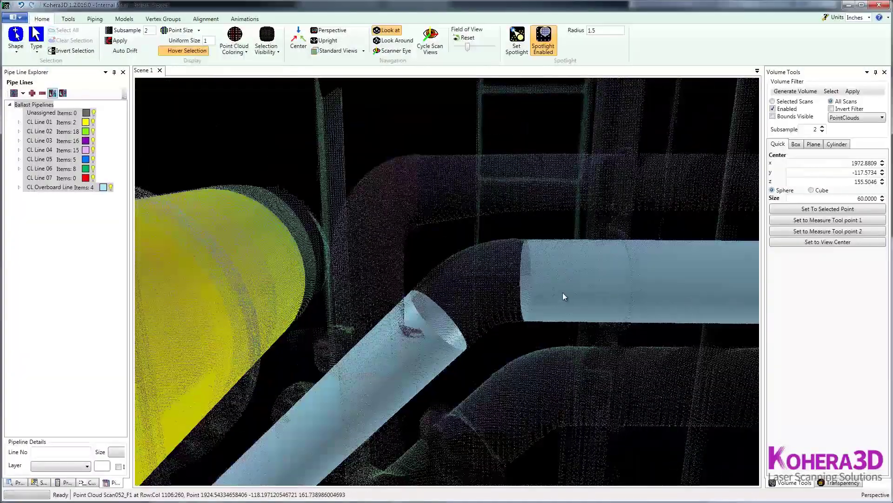
{"action": "left_click", "coordinate": [563, 293]}
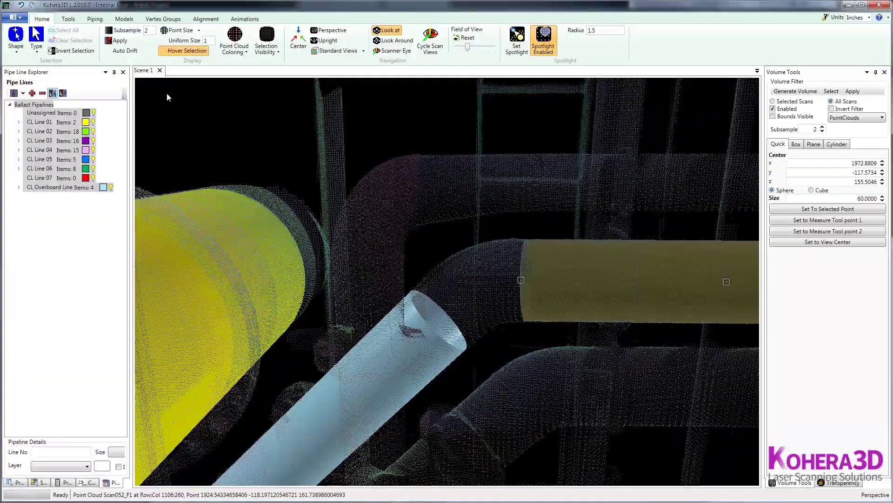
{"action": "scroll", "coordinate": [147, 56], "scroll_direction": "down", "scroll_amount": 2}
{"action": "left_click", "coordinate": [145, 50]}
{"action": "left_click", "coordinate": [150, 62]}
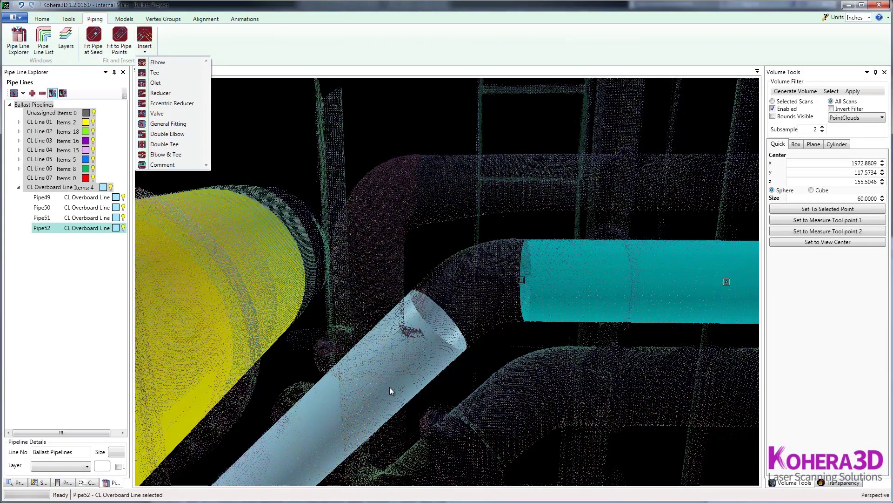
{"action": "left_click", "coordinate": [405, 383]}
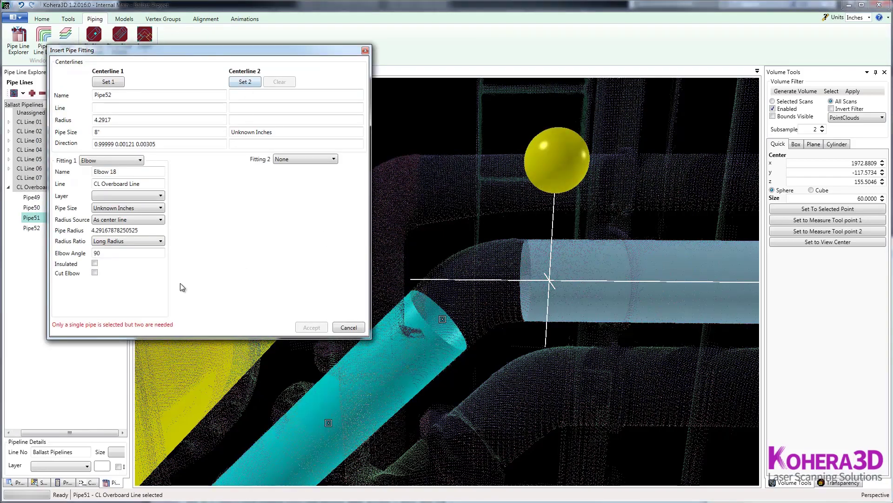
{"action": "key", "text": "Return"}
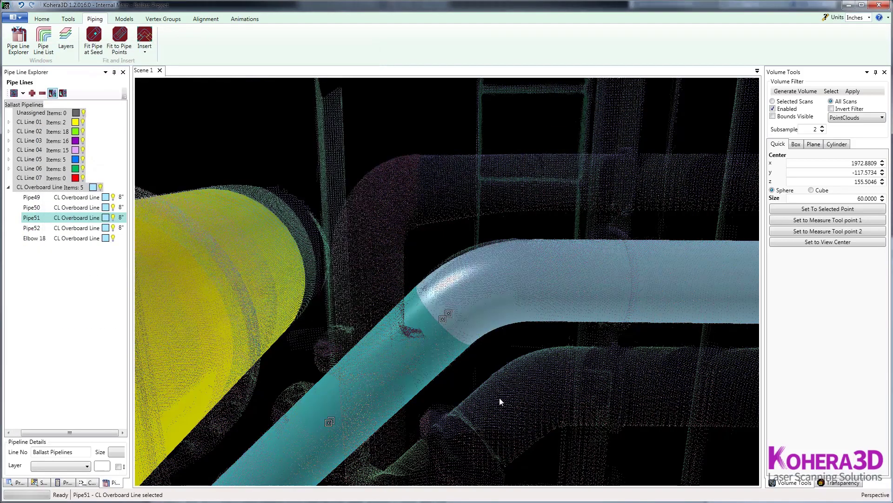
Insert a long-radius 8" elbow joining the lower end of sloping Pipe51 to the straight run Pipe50.
{"action": "left_click", "coordinate": [504, 382]}
{"action": "scroll", "coordinate": [512, 368], "scroll_direction": "down", "scroll_amount": 3}
{"action": "middle_click_drag", "start_coordinate": [513, 367], "coordinate": [450, 362]}
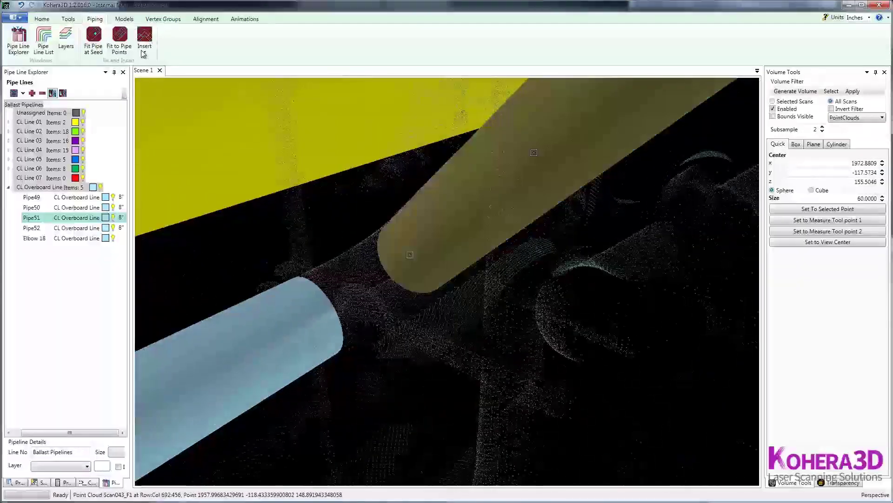
{"action": "left_click", "coordinate": [143, 52]}
{"action": "left_click", "coordinate": [155, 63]}
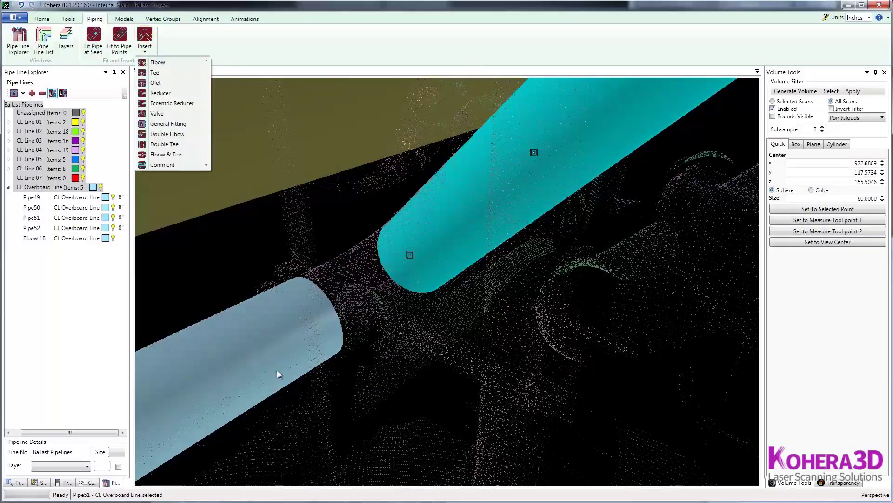
{"action": "left_click", "coordinate": [261, 375]}
{"action": "left_click", "coordinate": [245, 82]}
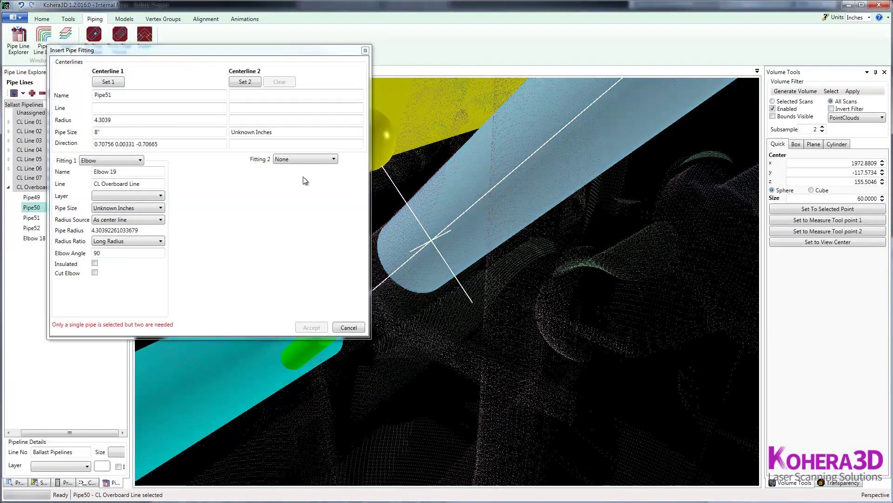
{"action": "left_click_drag", "start_coordinate": [543, 348], "coordinate": [517, 356]}
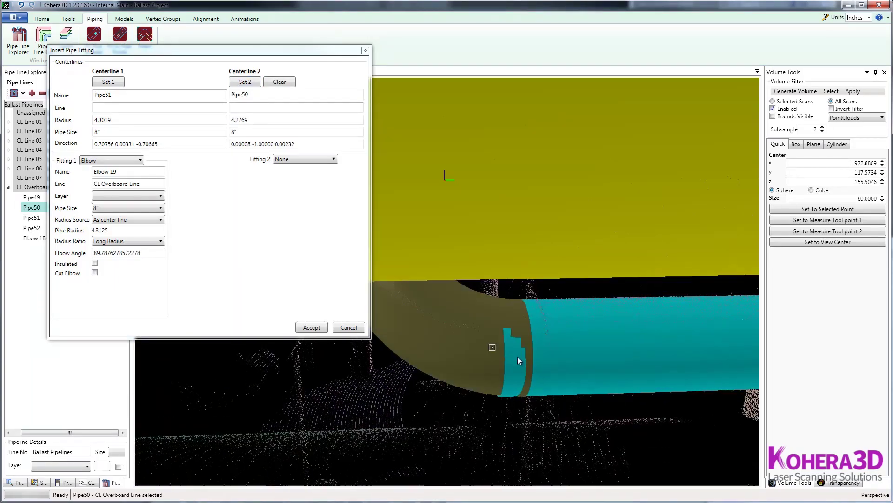
{"action": "left_click", "coordinate": [311, 327]}
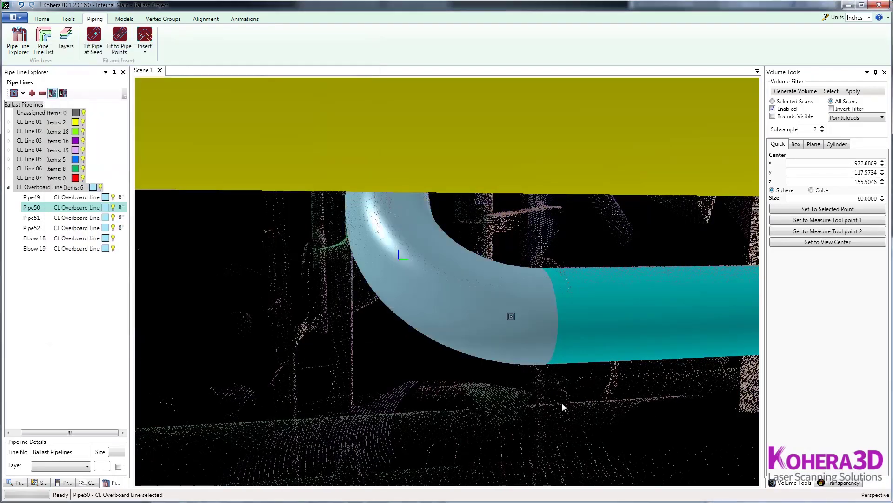
Select Pipe49 near its open end and recenter the volume filter on the selected point.
{"action": "left_click_drag", "start_coordinate": [563, 403], "coordinate": [392, 327]}
{"action": "left_click", "coordinate": [387, 323]}
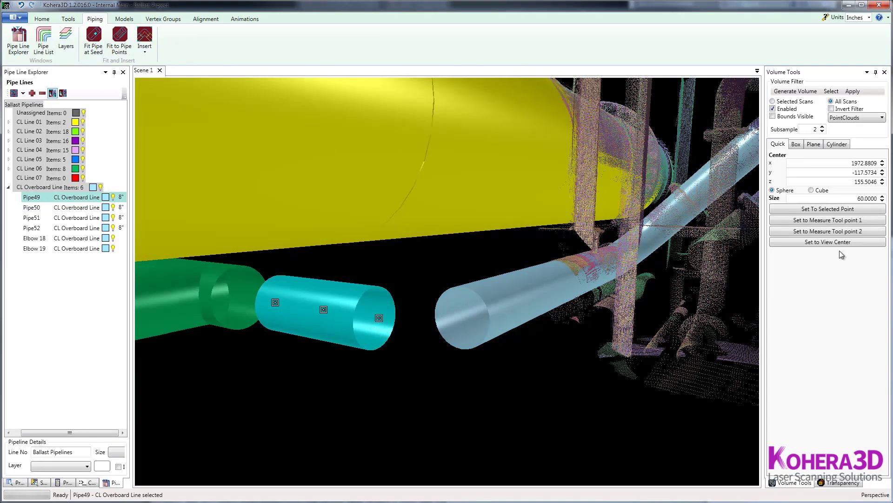
{"action": "left_click", "coordinate": [829, 211]}
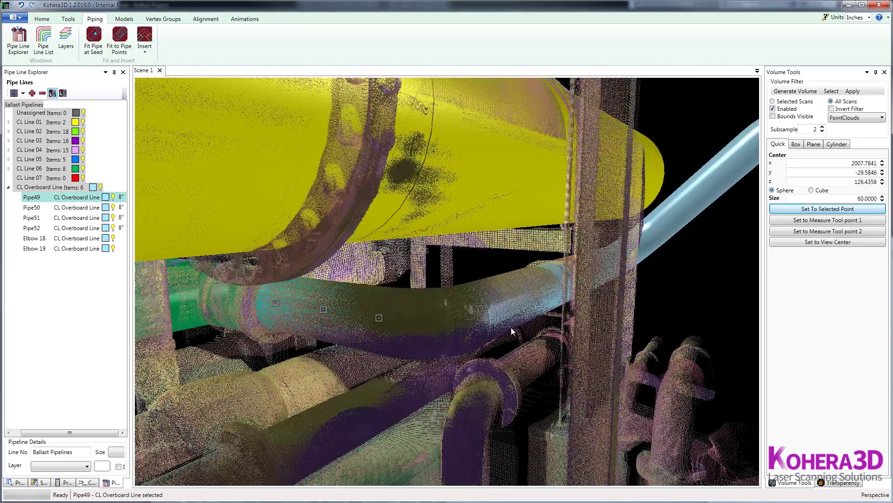
Insert a short-radius 8" elbow joining Pipe49 to the straight run Pipe50 on CL Overboard Line.
{"action": "left_click_drag", "start_coordinate": [511, 327], "coordinate": [431, 349]}
{"action": "scroll", "coordinate": [407, 406], "scroll_direction": "up", "scroll_amount": 3}
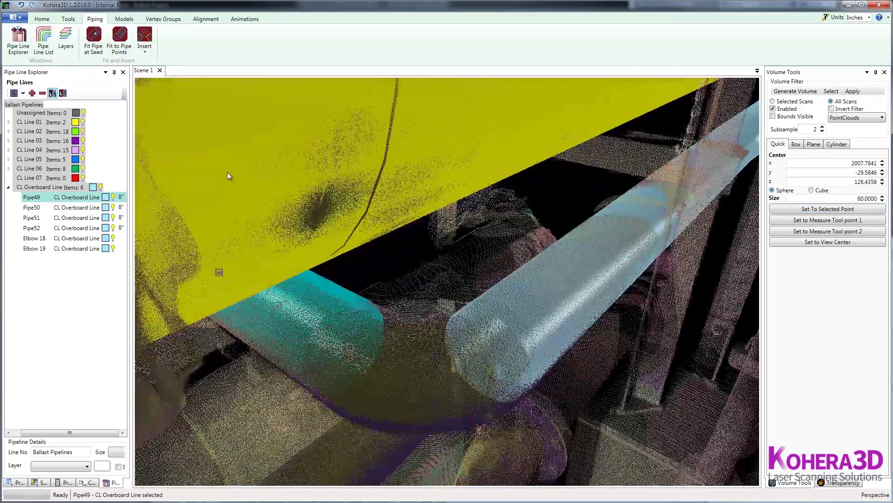
{"action": "left_click", "coordinate": [145, 47]}
{"action": "left_click", "coordinate": [154, 63]}
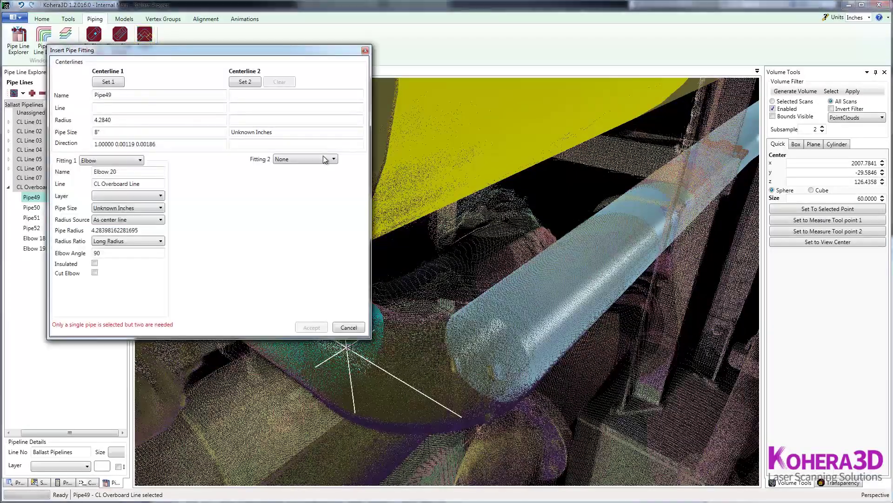
{"action": "left_click", "coordinate": [558, 264]}
{"action": "left_click", "coordinate": [245, 82]}
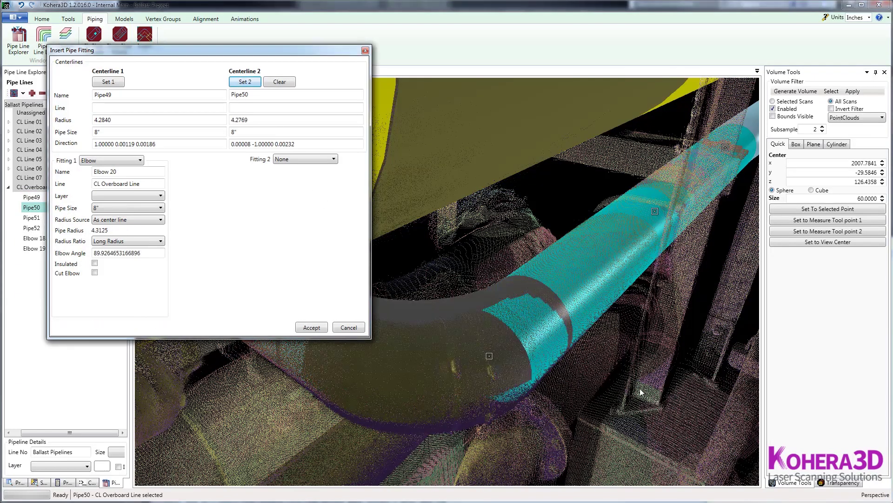
{"action": "left_click_drag", "start_coordinate": [641, 392], "coordinate": [636, 392]}
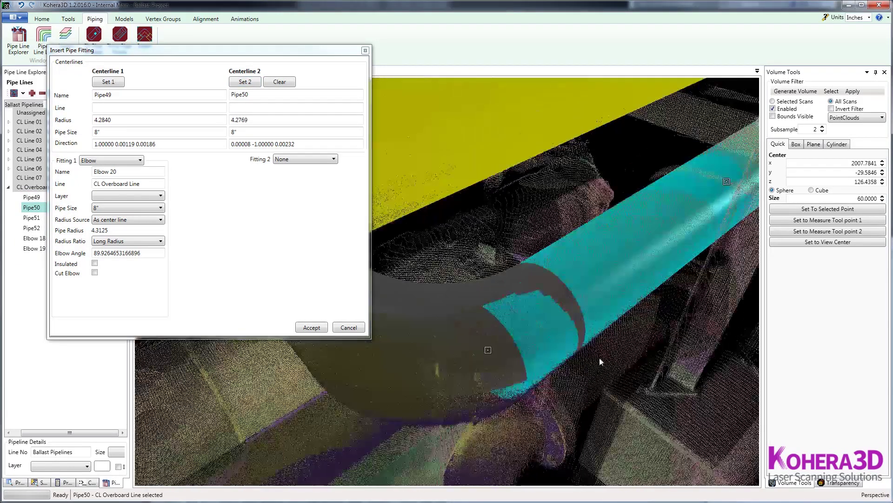
{"action": "left_click", "coordinate": [139, 241]}
{"action": "left_click", "coordinate": [314, 332]}
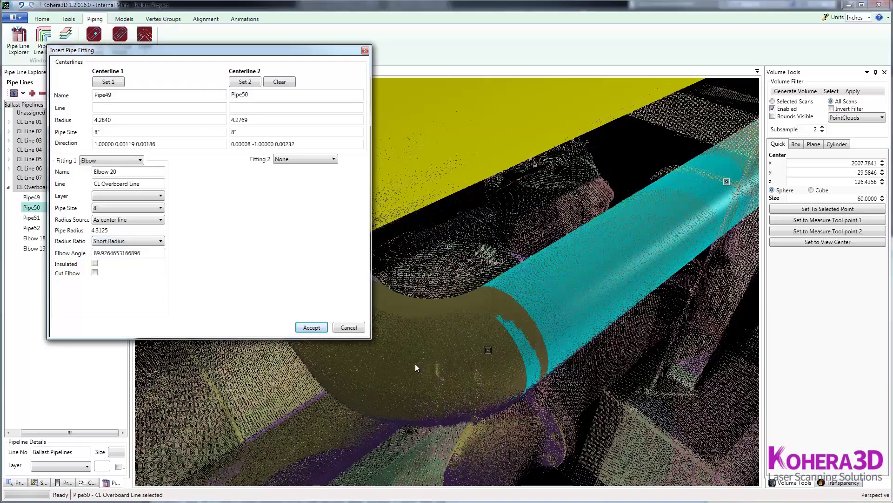
{"action": "key", "text": "Return"}
Select the tee on CL Line 03 and apply the volume filter recentered on the selected point.
{"action": "left_click_drag", "start_coordinate": [614, 406], "coordinate": [562, 244]}
{"action": "key", "text": "Escape"}
{"action": "scroll", "coordinate": [588, 402], "scroll_direction": "down", "scroll_amount": 4}
{"action": "left_click", "coordinate": [608, 384]}
{"action": "scroll", "coordinate": [740, 373], "scroll_direction": "up", "scroll_amount": 4}
{"action": "left_click", "coordinate": [537, 236]}
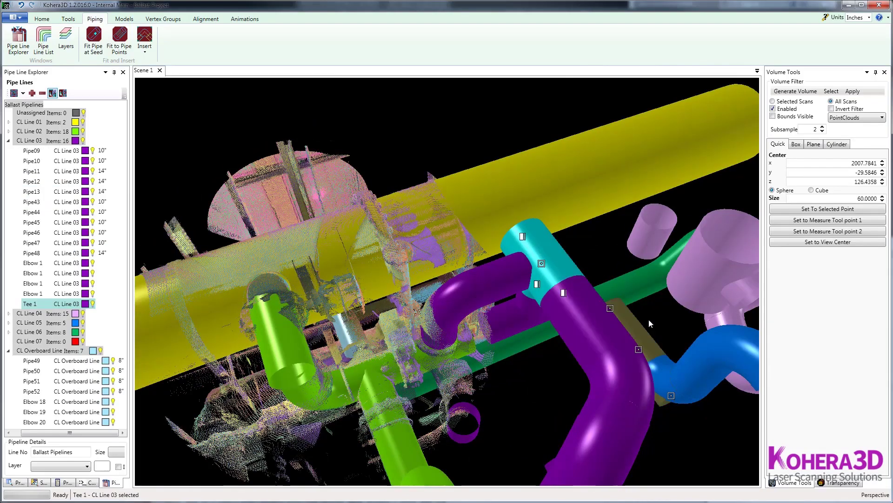
{"action": "middle_click_drag", "start_coordinate": [649, 319], "coordinate": [649, 317]}
{"action": "left_click_drag", "start_coordinate": [649, 316], "coordinate": [638, 271]}
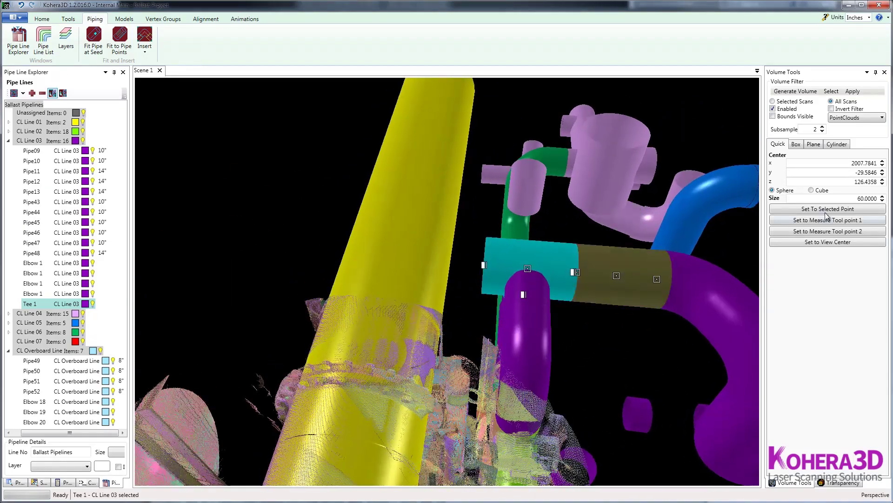
{"action": "left_click", "coordinate": [828, 213]}
{"action": "left_click", "coordinate": [829, 213]}
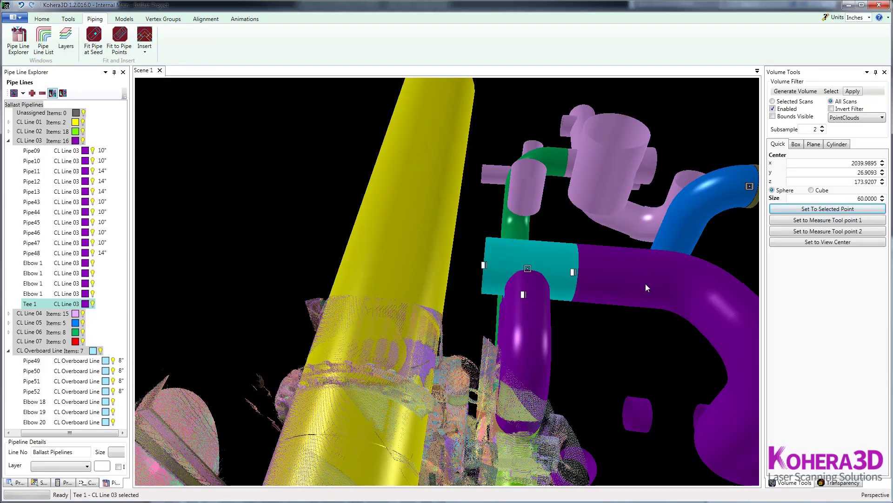
Apply a volume filter of size 24 centered on a scan point of the unmodeled elbow beside the yellow pipe.
{"action": "left_click", "coordinate": [443, 336]}
{"action": "left_click_drag", "start_coordinate": [443, 336], "coordinate": [554, 361]}
{"action": "left_click", "coordinate": [372, 362]}
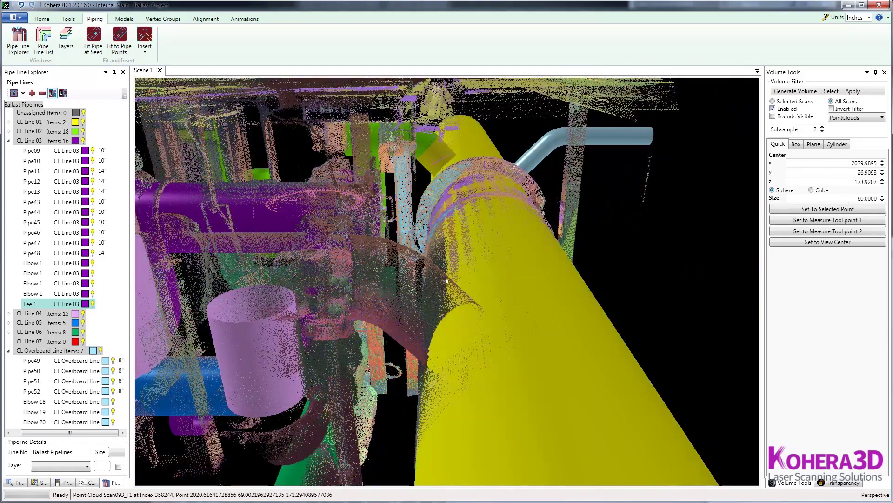
{"action": "type", "text": "24"}
{"action": "left_click", "coordinate": [836, 209]}
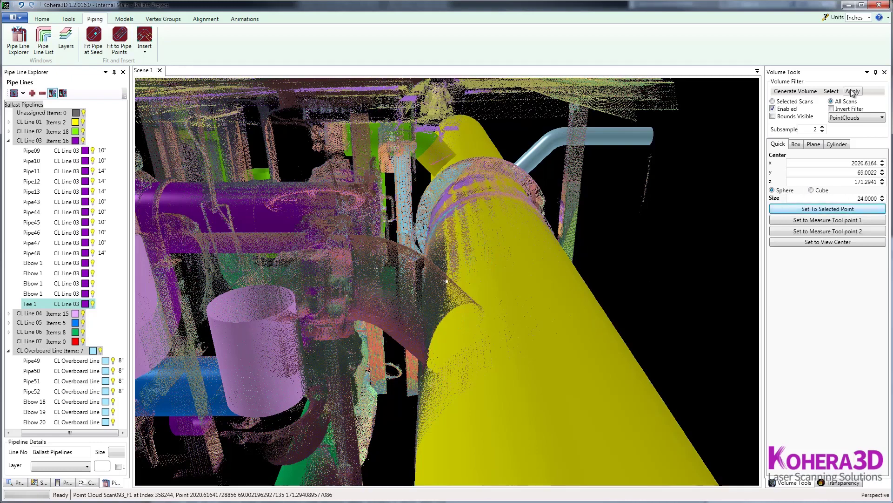
{"action": "left_click_drag", "start_coordinate": [568, 309], "coordinate": [494, 343]}
{"action": "key", "text": "Escape"}
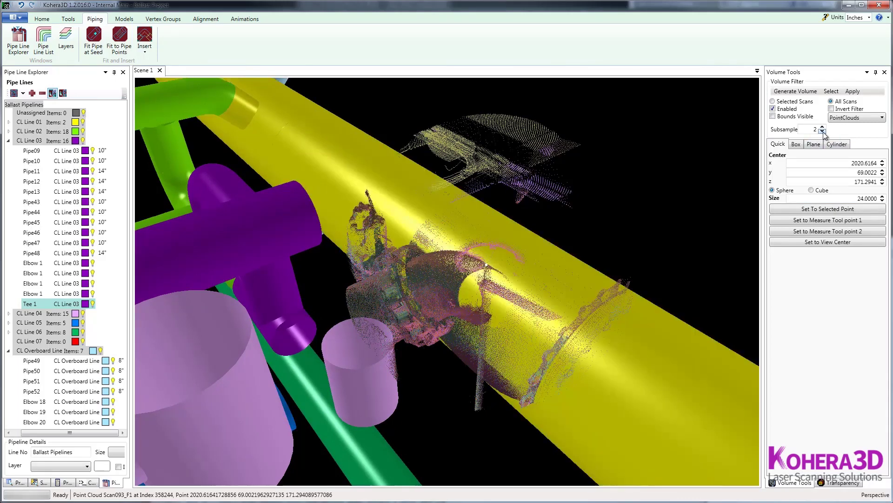
Set the subsample to 1 for the volume filter and the point cloud display, and apply it.
{"action": "left_click", "coordinate": [68, 21]}
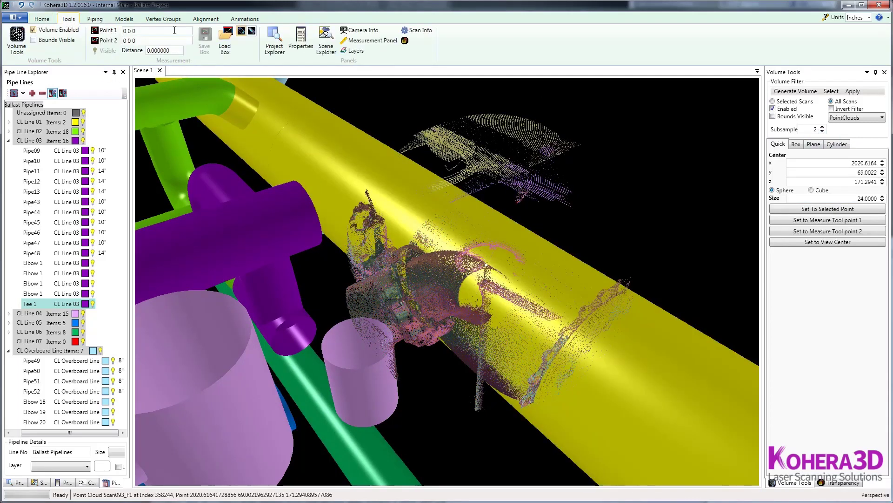
{"action": "left_click", "coordinate": [45, 21]}
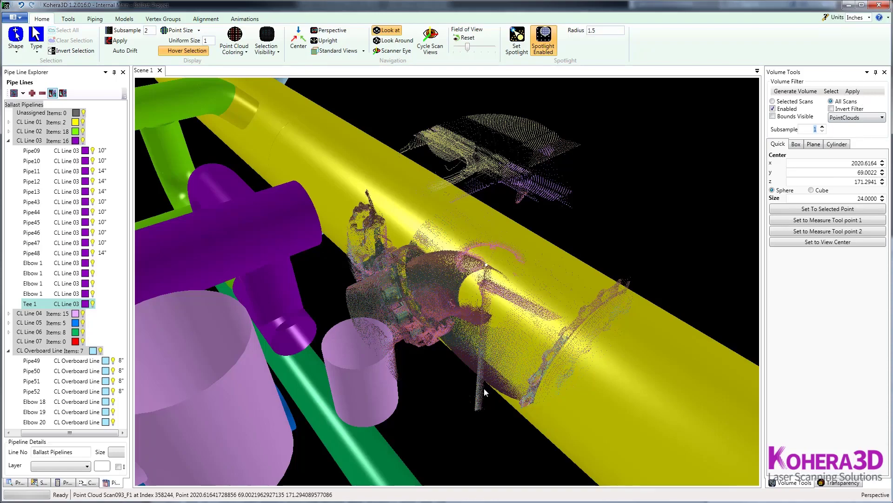
{"action": "left_click", "coordinate": [458, 399]}
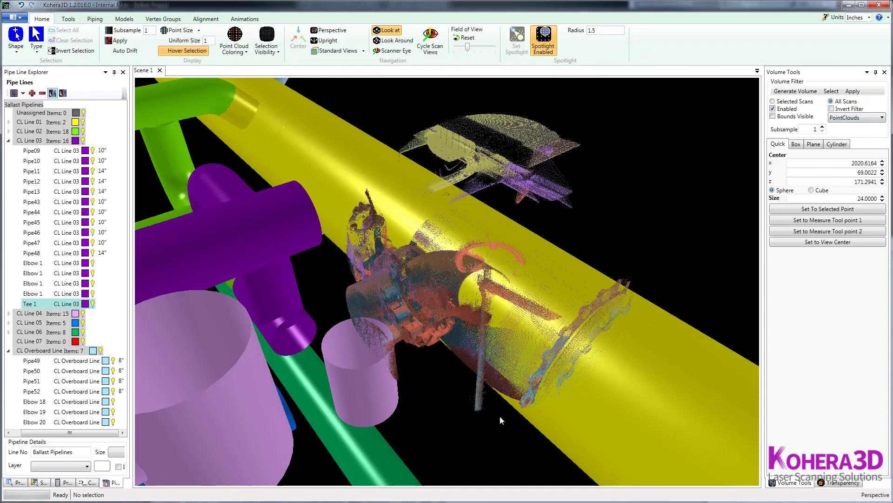
Recenter the volume filter on a scan point of the horizontal stub above Pipe23, with size 40.
{"action": "mouse_move", "coordinate": [500, 416]}
{"action": "middle_mouse_down"}
{"action": "mouse_move", "coordinate": [409, 398]}
{"action": "mouse_move", "coordinate": [502, 429]}
{"action": "middle_mouse_up"}
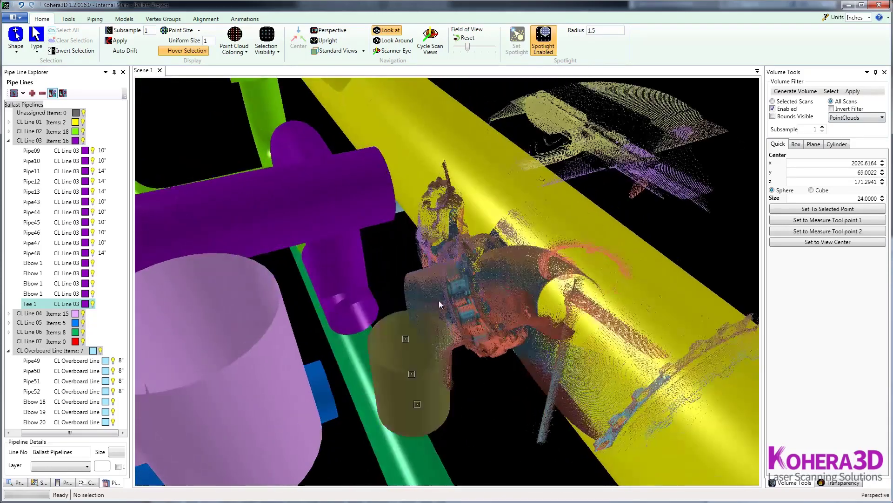
{"action": "left_click", "coordinate": [440, 298]}
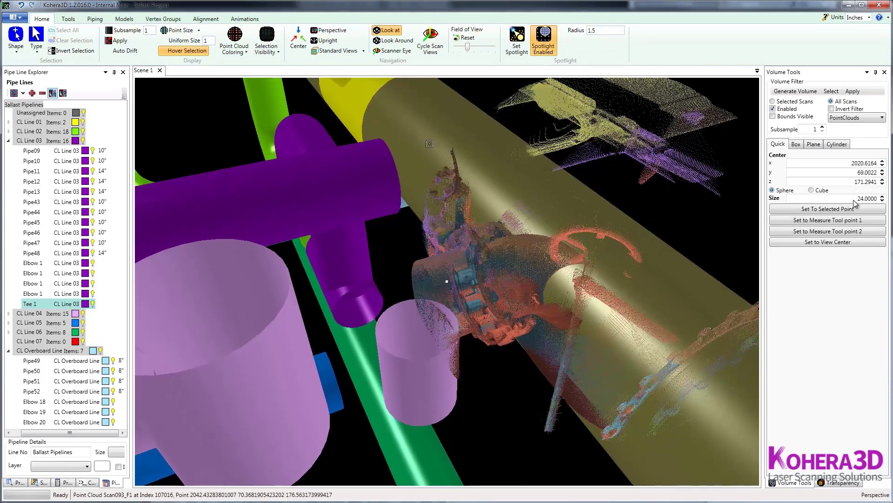
{"action": "double_click", "coordinate": [858, 200]}
{"action": "type", "text": "40"}
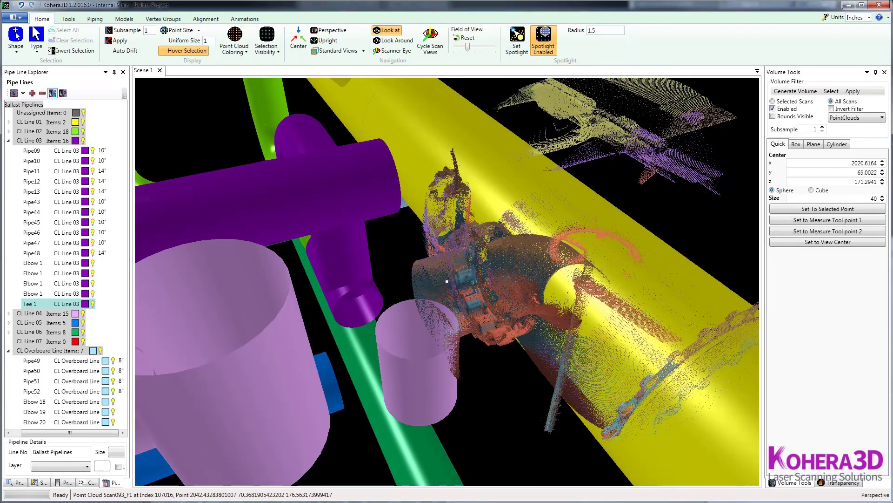
{"action": "left_click", "coordinate": [833, 212]}
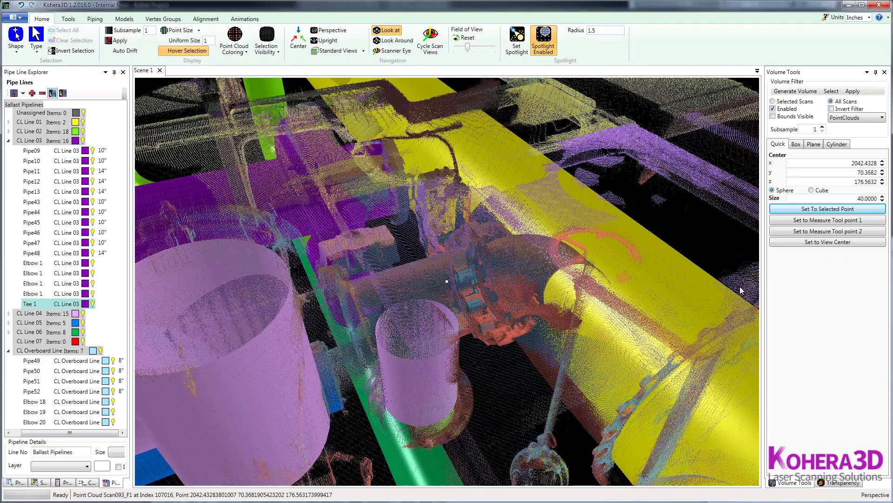
Fit a 10" pipe section to the horizontal run above Pipe23, assign it to CL Line 04, and accept it.
{"action": "middle_click_drag", "start_coordinate": [633, 371], "coordinate": [408, 269]}
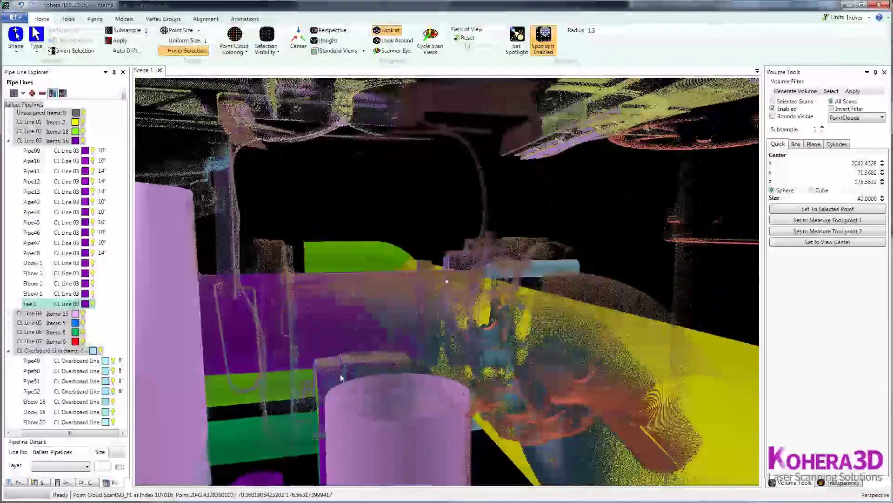
{"action": "middle_click_drag", "start_coordinate": [340, 373], "coordinate": [522, 401]}
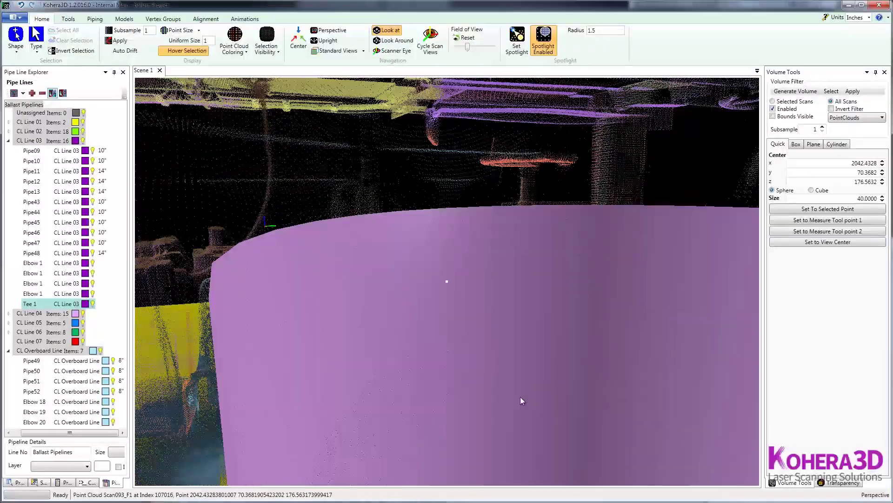
{"action": "scroll", "coordinate": [572, 381], "scroll_direction": "down", "scroll_amount": 5}
{"action": "mouse_move", "coordinate": [612, 279]}
{"action": "middle_mouse_down"}
{"action": "mouse_move", "coordinate": [615, 261]}
{"action": "mouse_move", "coordinate": [524, 334]}
{"action": "mouse_move", "coordinate": [528, 394]}
{"action": "mouse_move", "coordinate": [492, 393]}
{"action": "mouse_move", "coordinate": [500, 394]}
{"action": "middle_mouse_up"}
{"action": "scroll", "coordinate": [500, 393], "scroll_direction": "down", "scroll_amount": 3}
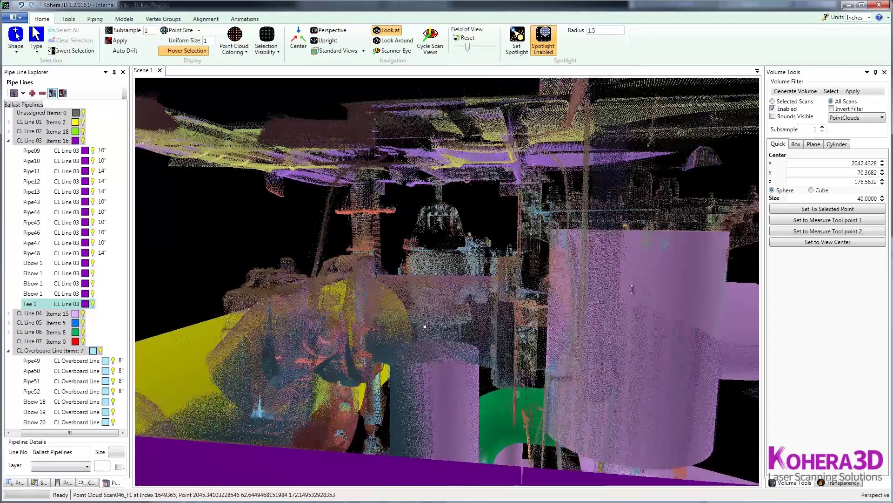
{"action": "left_click", "coordinate": [653, 284]}
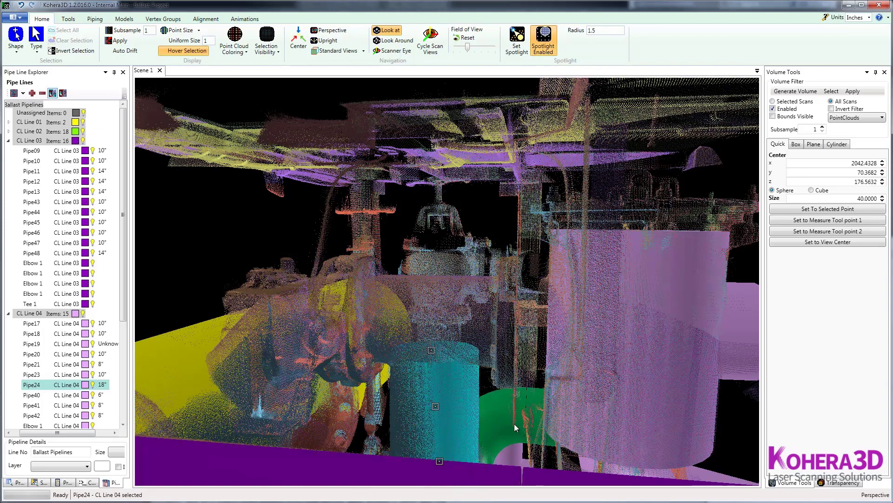
{"action": "scroll", "coordinate": [522, 412], "scroll_direction": "up", "scroll_amount": 2}
{"action": "scroll", "coordinate": [523, 412], "scroll_direction": "up", "scroll_amount": 2}
{"action": "left_click", "coordinate": [454, 253]}
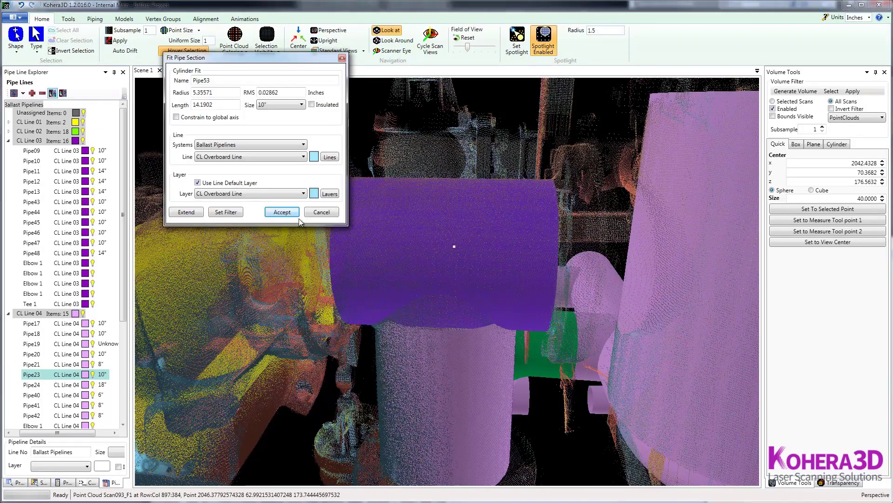
{"action": "left_click", "coordinate": [302, 157]}
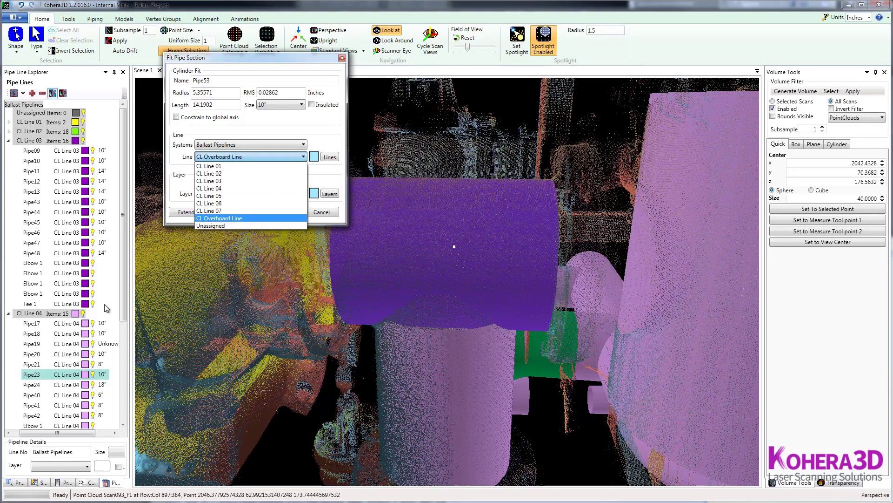
{"action": "left_click", "coordinate": [220, 188]}
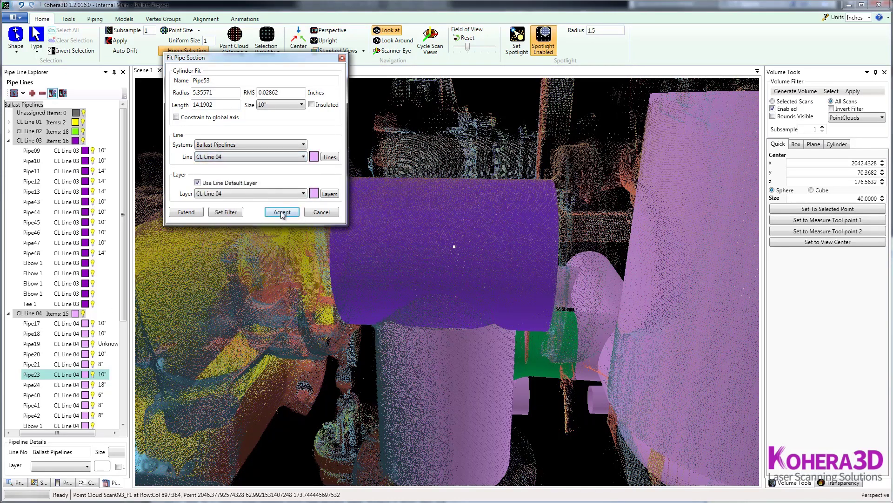
{"action": "left_click", "coordinate": [282, 212]}
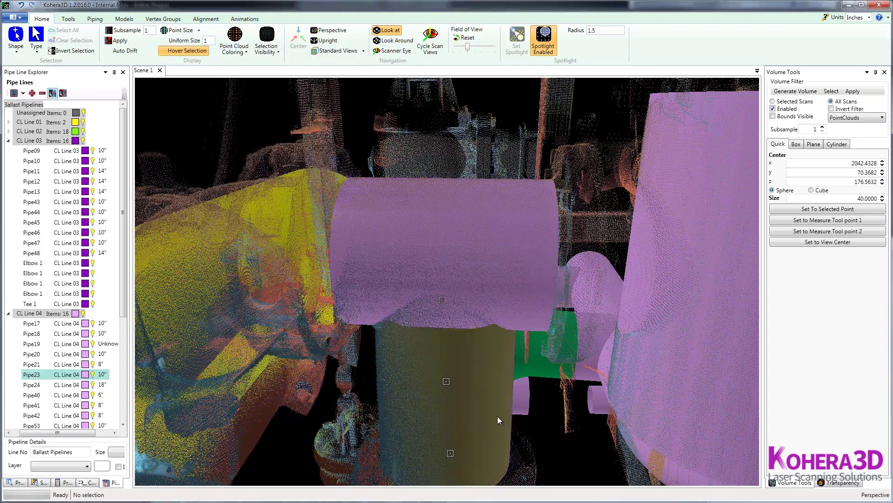
Insert a 10" olet on the 18" vertical Pipe24 with the horizontal Pipe53 as its branch.
{"action": "middle_click_drag", "start_coordinate": [498, 416], "coordinate": [535, 456]}
{"action": "left_click", "coordinate": [619, 285]}
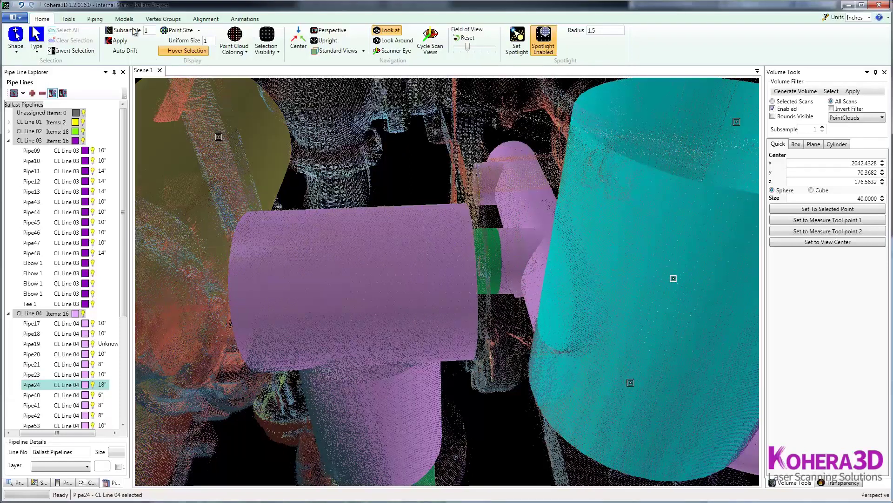
{"action": "left_click", "coordinate": [100, 19]}
{"action": "left_click", "coordinate": [144, 44]}
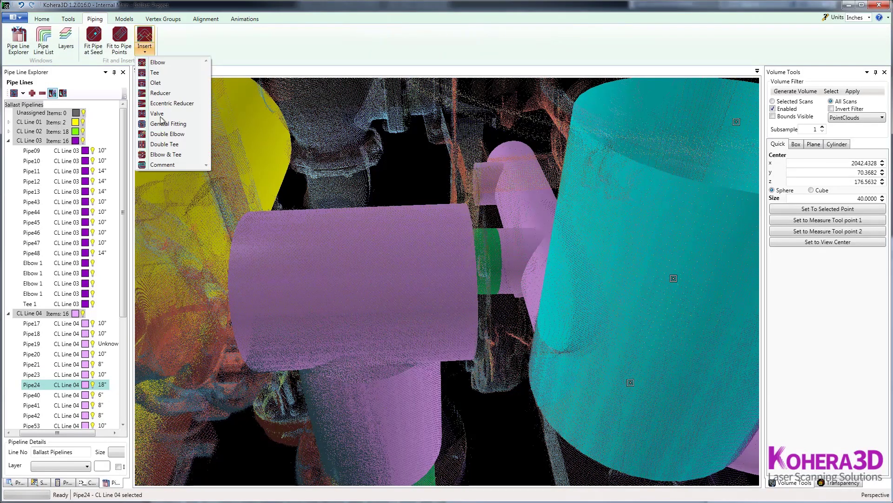
{"action": "left_click", "coordinate": [172, 85]}
{"action": "left_click", "coordinate": [431, 271]}
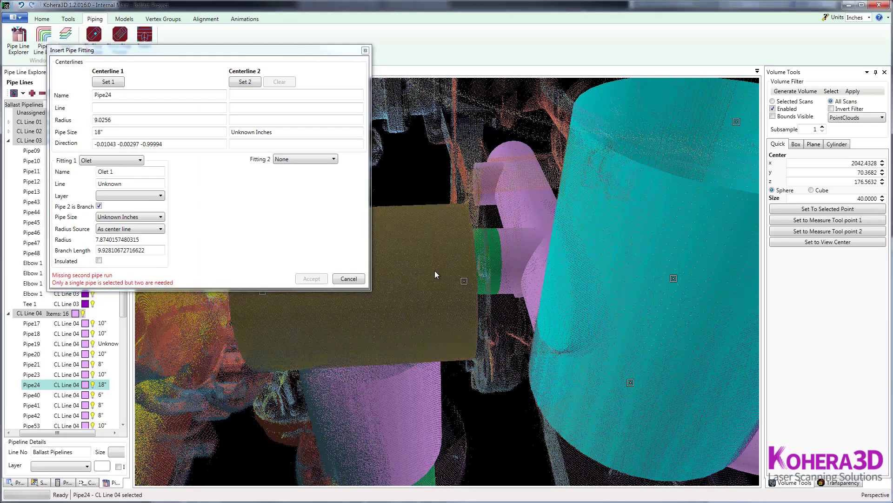
{"action": "left_click", "coordinate": [245, 82]}
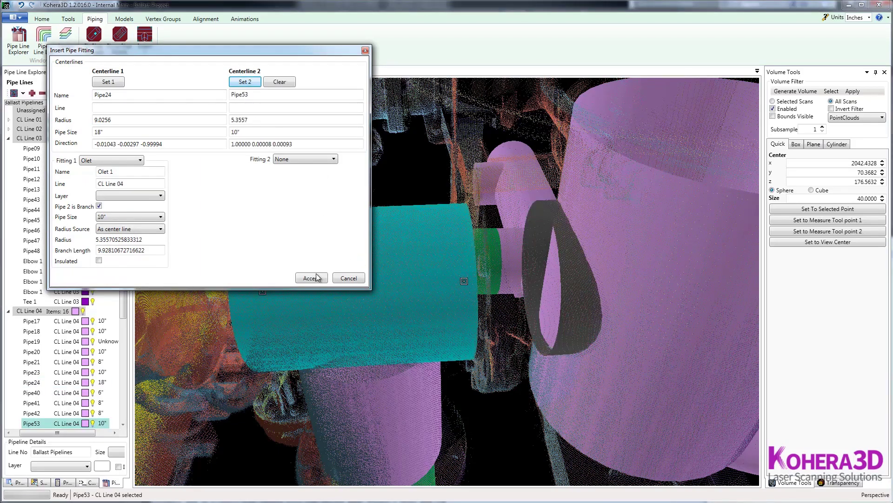
{"action": "left_click", "coordinate": [310, 278]}
Insert an olet on the horizontal Pipe53 with the vertical Pipe23 as its branch.
{"action": "left_click", "coordinate": [507, 364]}
{"action": "middle_click_drag", "start_coordinate": [507, 364], "coordinate": [563, 332]}
{"action": "left_click", "coordinate": [470, 348]}
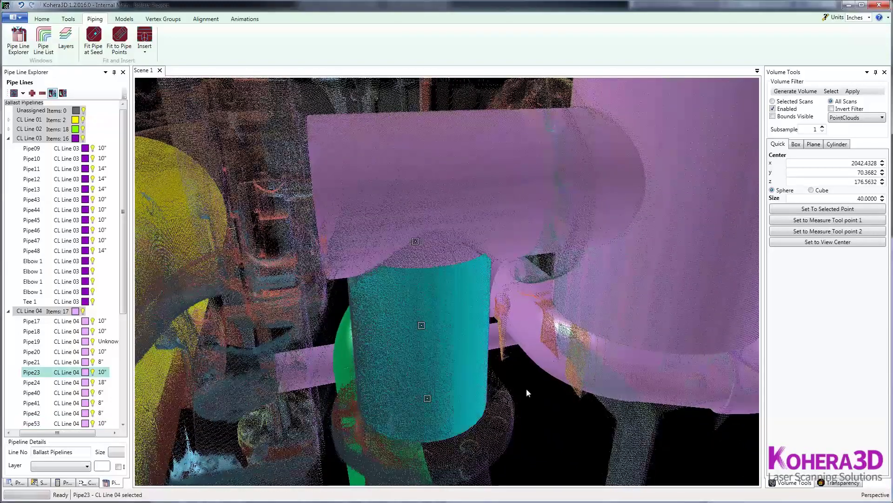
{"action": "middle_click_drag", "start_coordinate": [526, 388], "coordinate": [493, 363]}
{"action": "left_click", "coordinate": [463, 268]}
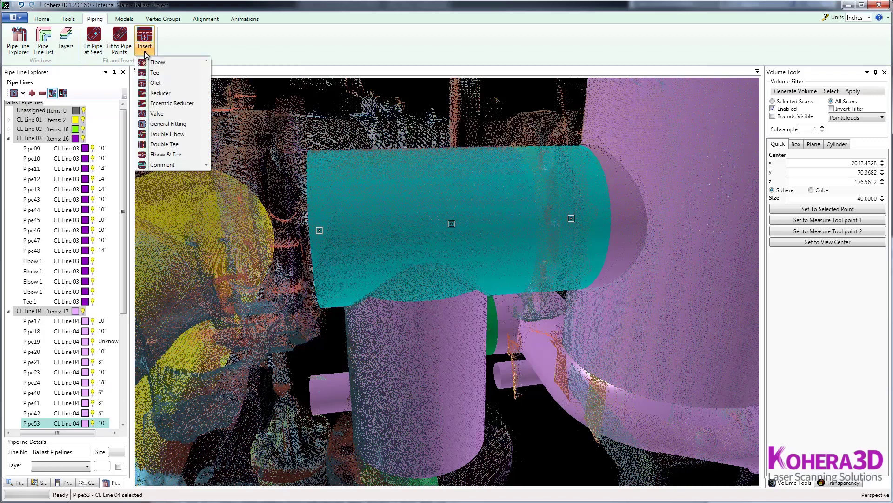
{"action": "left_click", "coordinate": [156, 82]}
{"action": "left_click", "coordinate": [442, 312]}
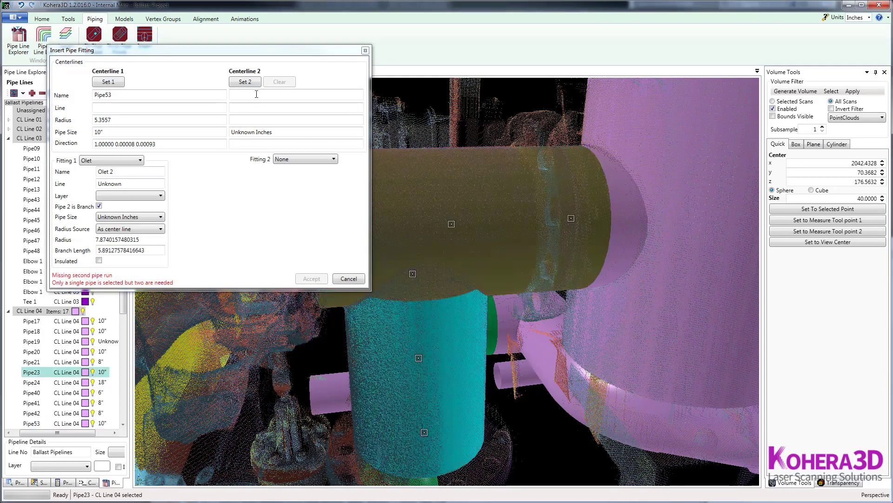
{"action": "left_click", "coordinate": [245, 82]}
{"action": "left_click", "coordinate": [312, 278]}
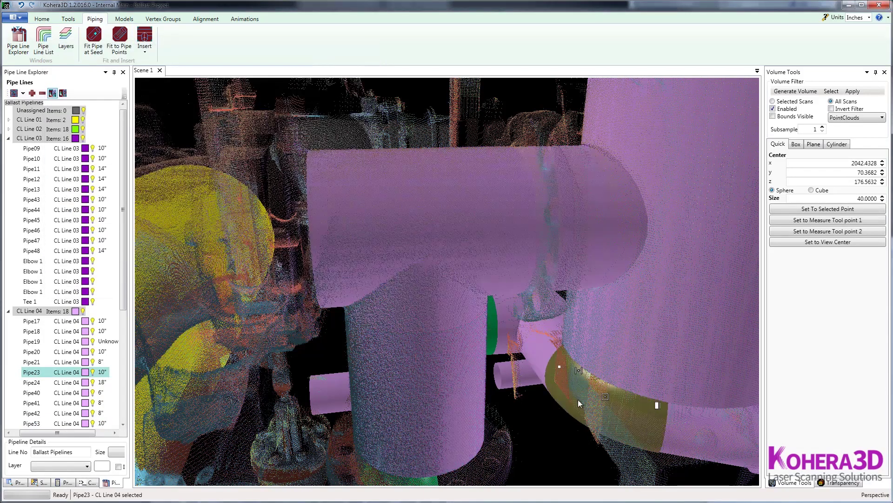
Fit a 10" pipe section to the angled scanned stub beside the 30" yellow pipe, assign it to CL Line 04, and accept it.
{"action": "left_click_drag", "start_coordinate": [578, 400], "coordinate": [318, 359]}
{"action": "left_click", "coordinate": [341, 376]}
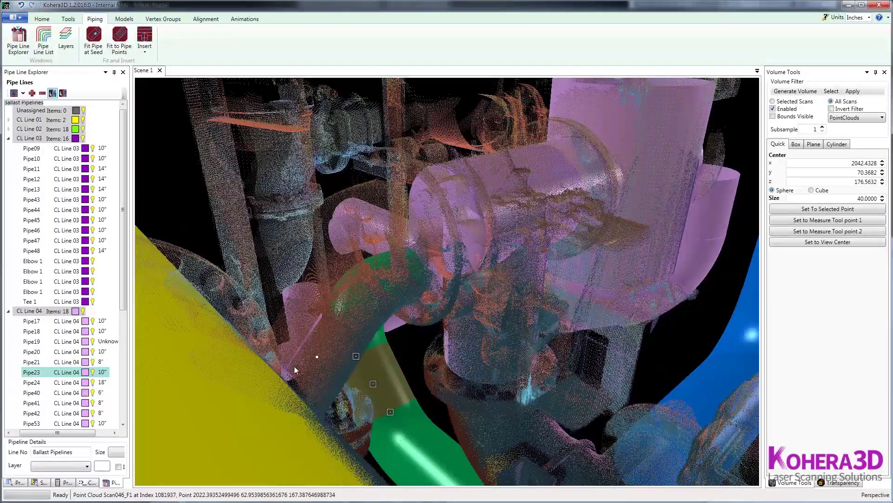
{"action": "mouse_move", "coordinate": [196, 386]}
{"action": "left_mouse_down"}
{"action": "mouse_move", "coordinate": [222, 393]}
{"action": "mouse_move", "coordinate": [515, 363]}
{"action": "mouse_move", "coordinate": [618, 261]}
{"action": "mouse_move", "coordinate": [509, 256]}
{"action": "mouse_move", "coordinate": [513, 269]}
{"action": "left_mouse_up"}
{"action": "left_click", "coordinate": [513, 269]}
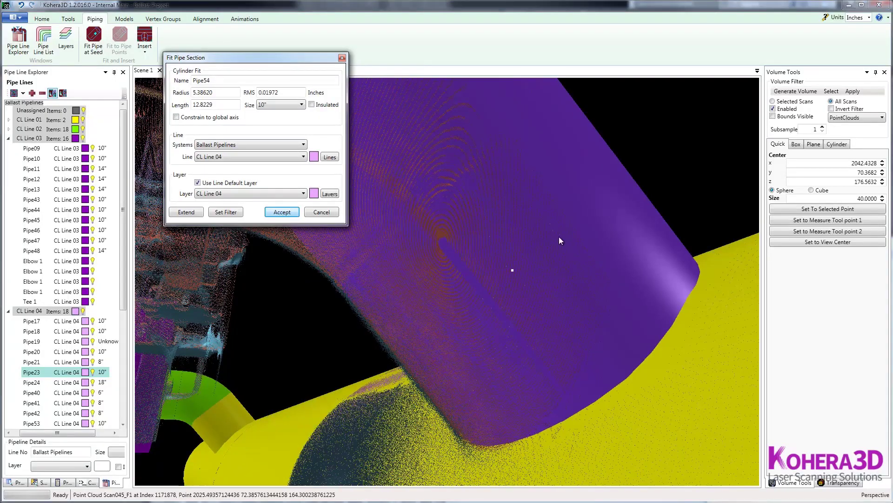
{"action": "key", "text": "Return"}
Insert an olet on the 30" Pipe01 with the angled 10" Pipe54 as its branch.
{"action": "left_click_drag", "start_coordinate": [536, 305], "coordinate": [486, 308]}
{"action": "scroll", "coordinate": [540, 361], "scroll_direction": "up", "scroll_amount": 3}
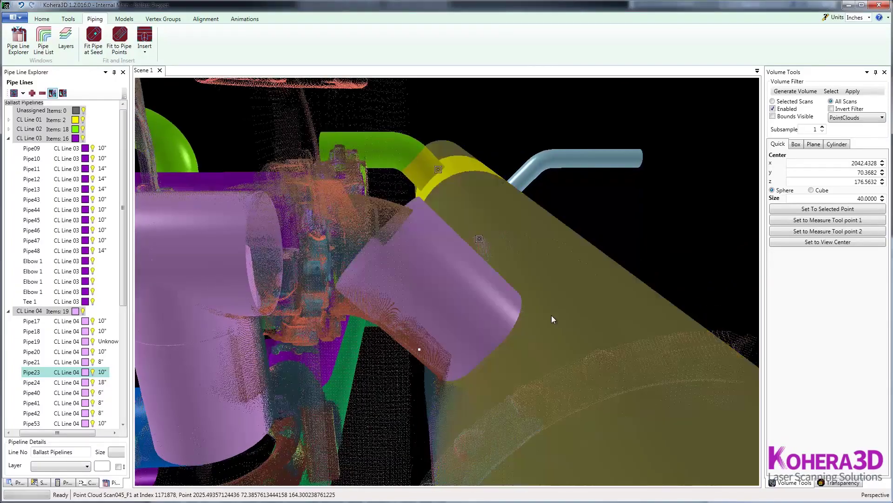
{"action": "left_click", "coordinate": [551, 314]}
{"action": "left_click", "coordinate": [382, 201]}
{"action": "left_click", "coordinate": [144, 34]}
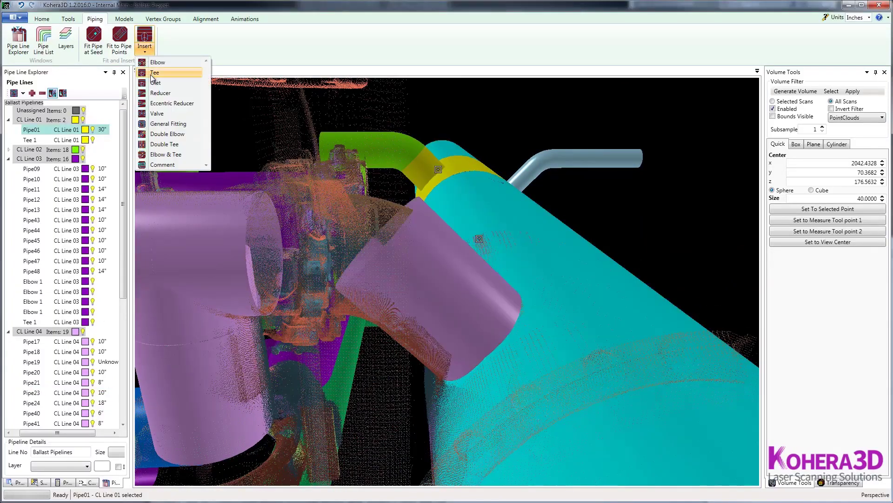
{"action": "left_click", "coordinate": [150, 71]}
{"action": "left_click", "coordinate": [483, 289]}
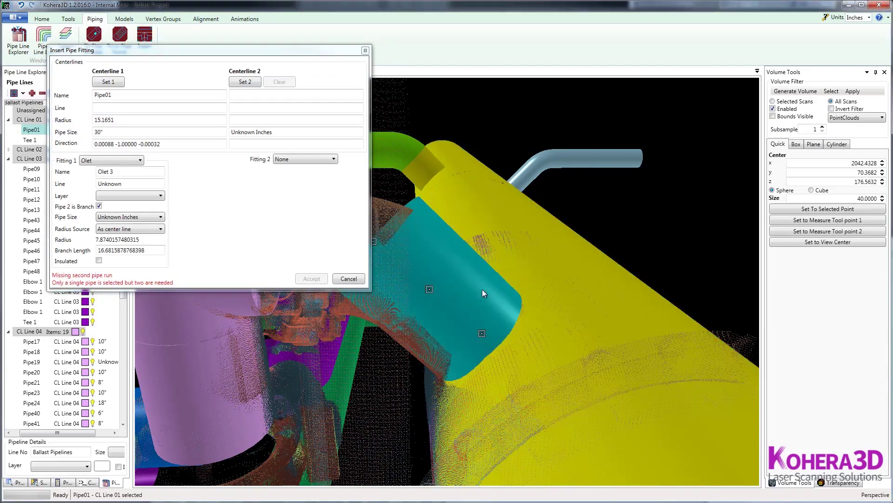
{"action": "left_click", "coordinate": [246, 81]}
{"action": "left_click", "coordinate": [312, 278]}
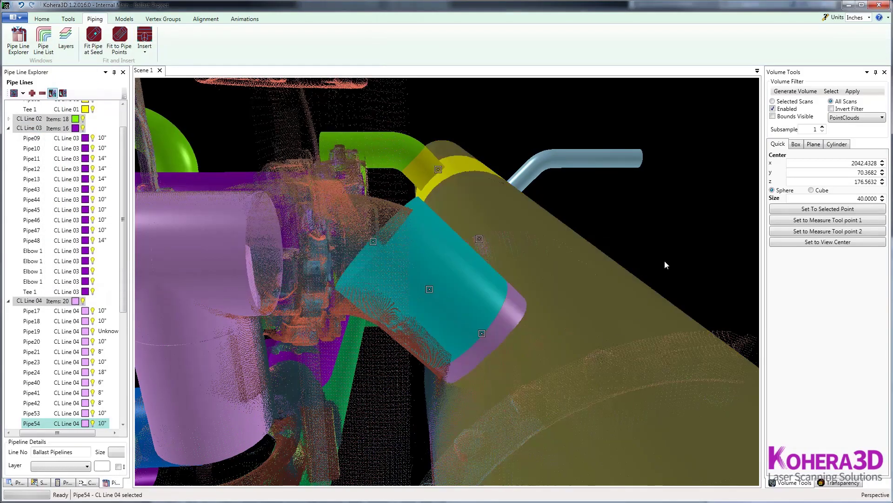
Insert a 10" long-radius elbow on CL Line 04 joining the horizontal Pipe53 to the angled Pipe54.
{"action": "middle_click_drag", "start_coordinate": [510, 329], "coordinate": [320, 255]}
{"action": "left_click", "coordinate": [320, 255]}
{"action": "left_click", "coordinate": [144, 46]}
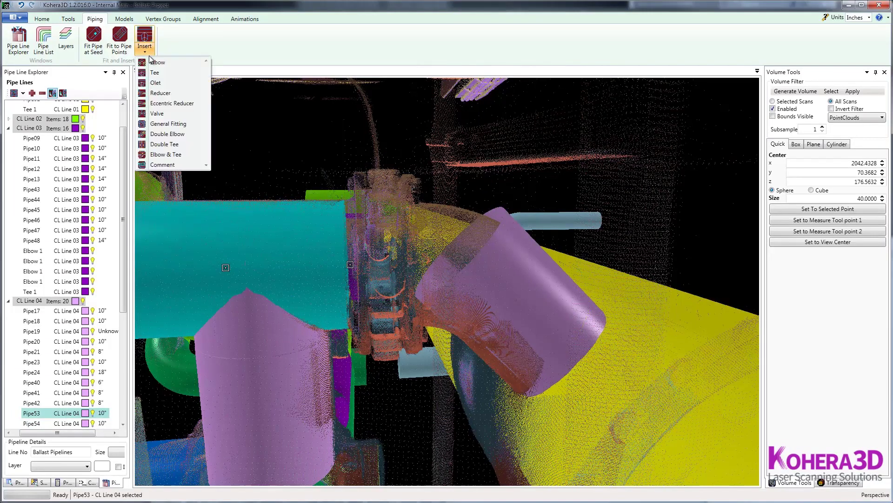
{"action": "left_click", "coordinate": [158, 63]}
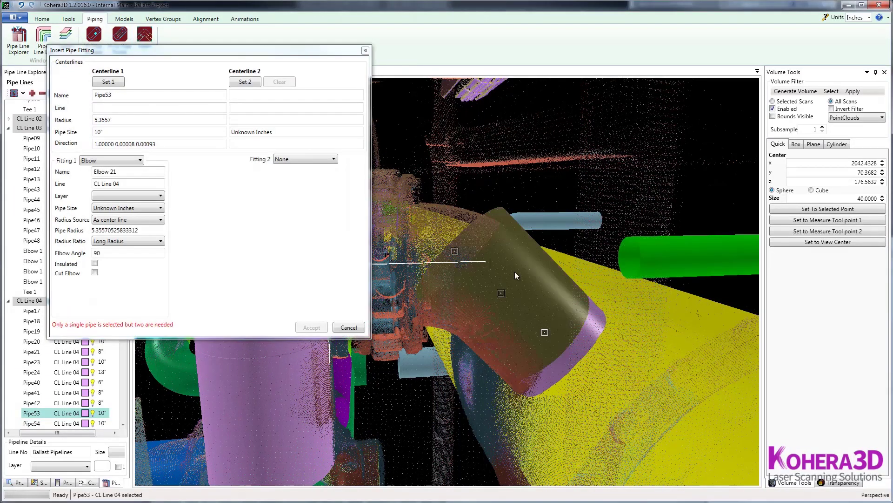
{"action": "left_click", "coordinate": [506, 237]}
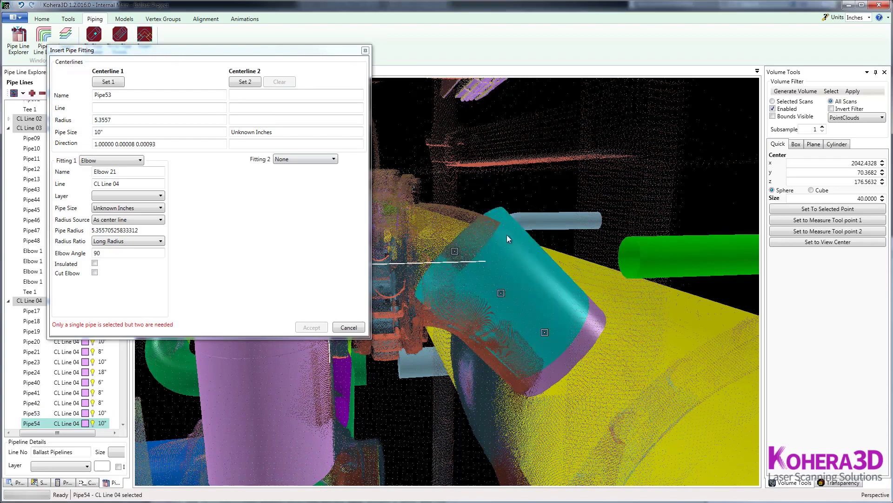
{"action": "left_click", "coordinate": [245, 81]}
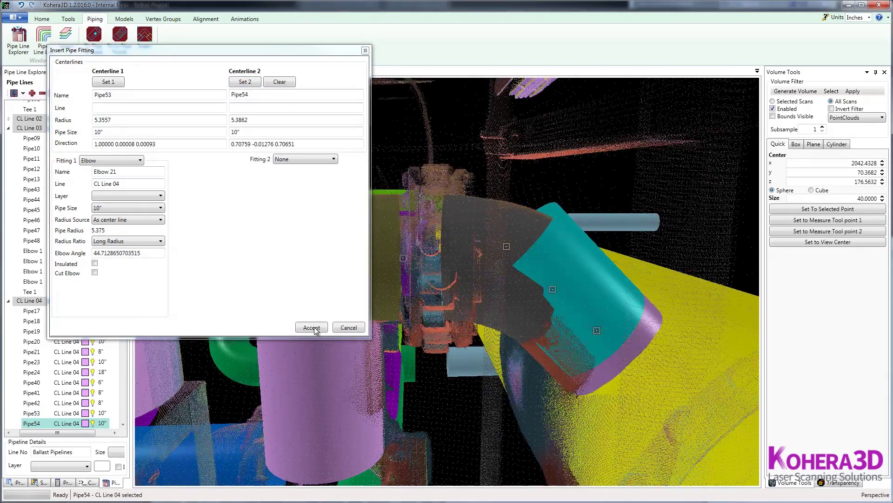
{"action": "left_click", "coordinate": [311, 327]}
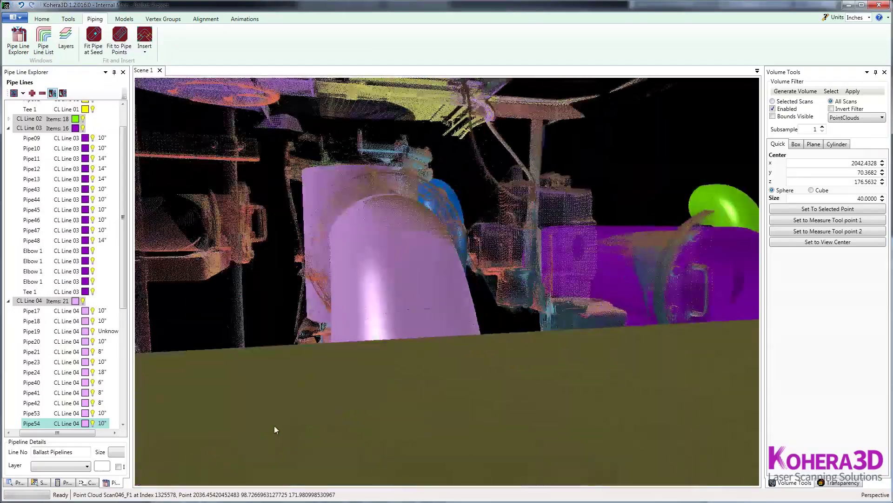